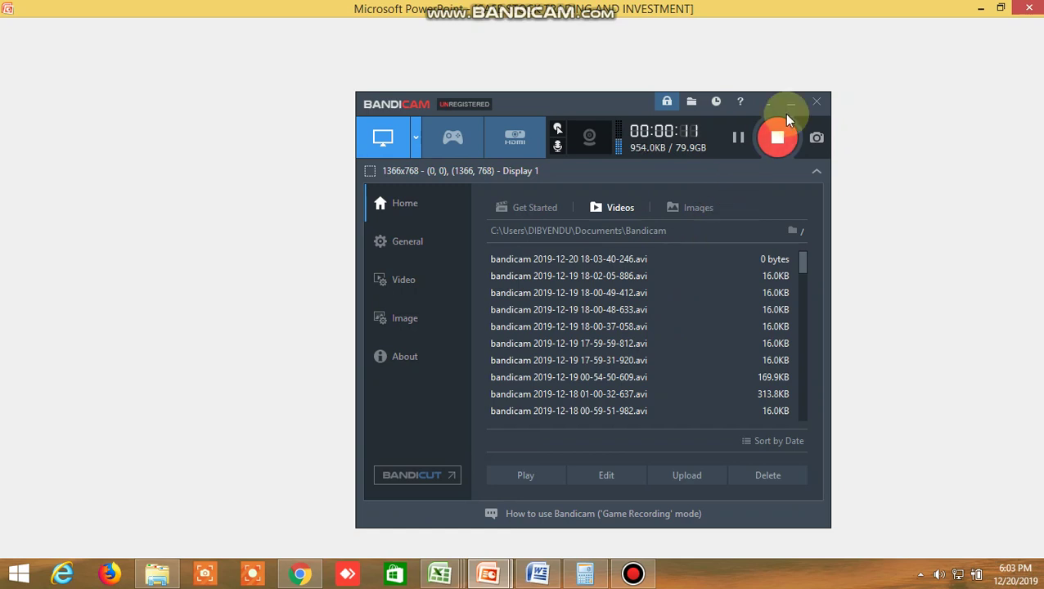
- Show the disclaimer presentation, and return to the Safe Stock Trading and Investment title slide
left_click(791, 102)
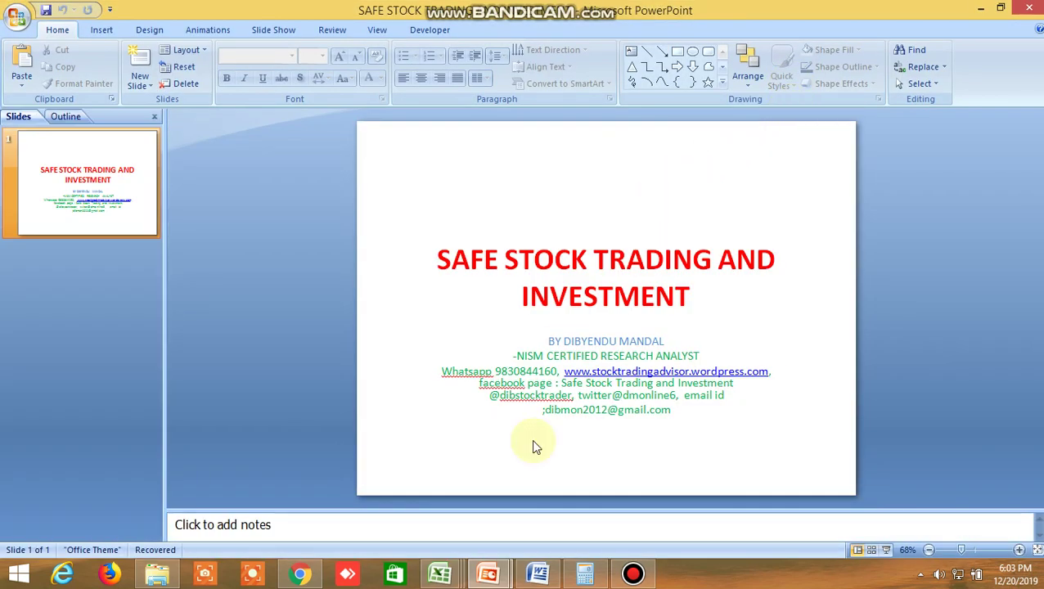
left_click(496, 576)
left_click(583, 501)
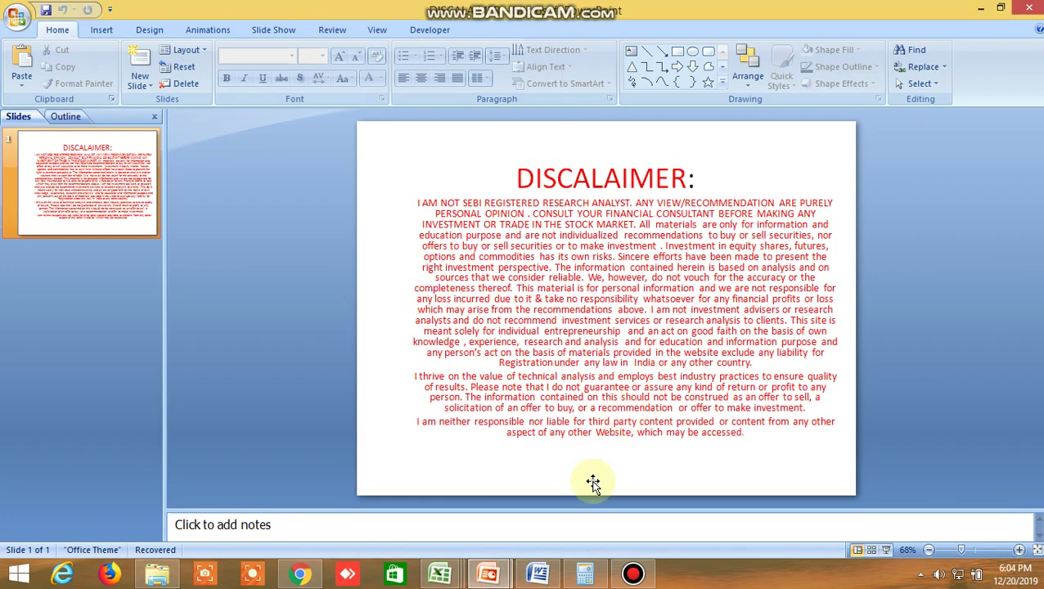
mouse_move(489, 574)
left_click(414, 483)
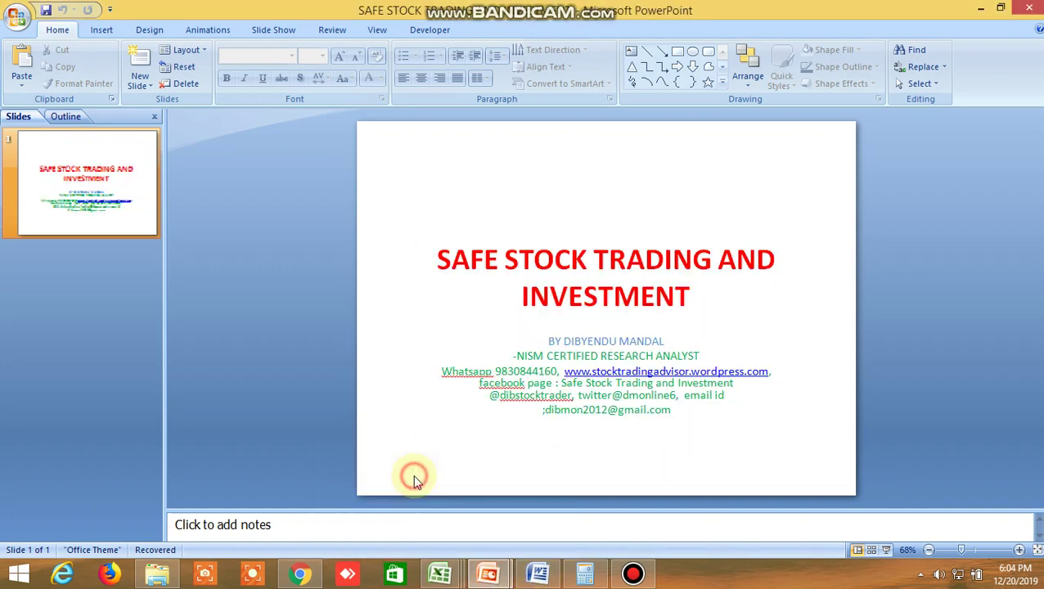
left_click(564, 529)
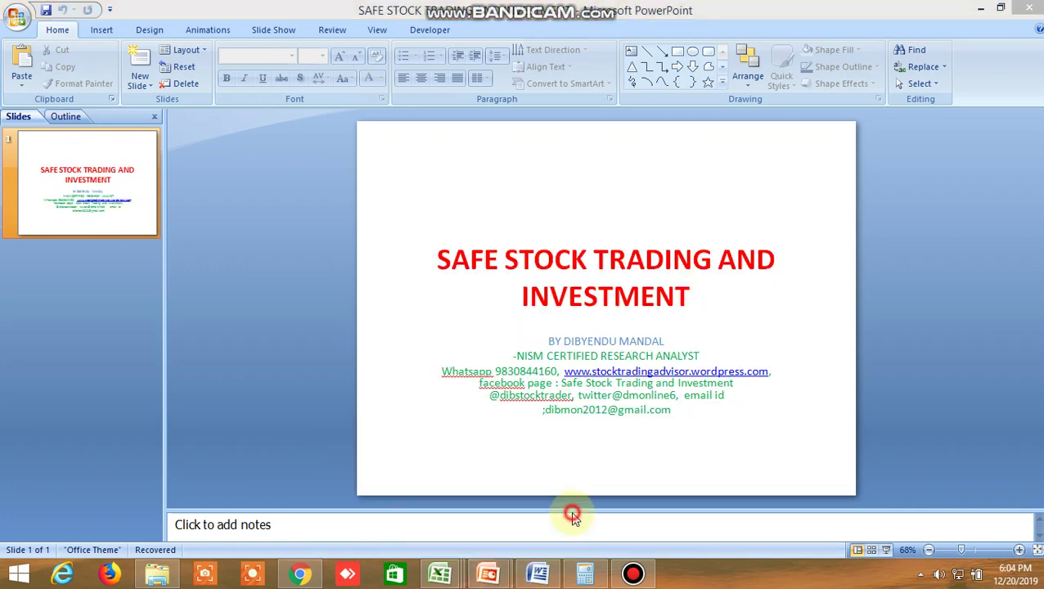
- Switch to Chrome and examine the NIFTY 50 daily chart over a wider and a closer date range
left_click(308, 576)
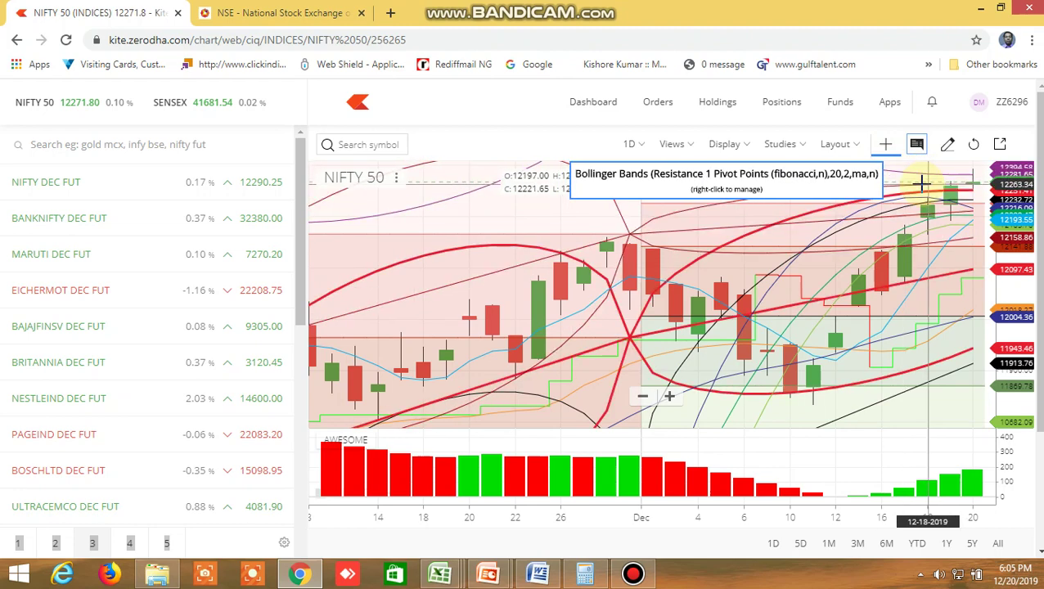
scroll(741, 237, "down", 3)
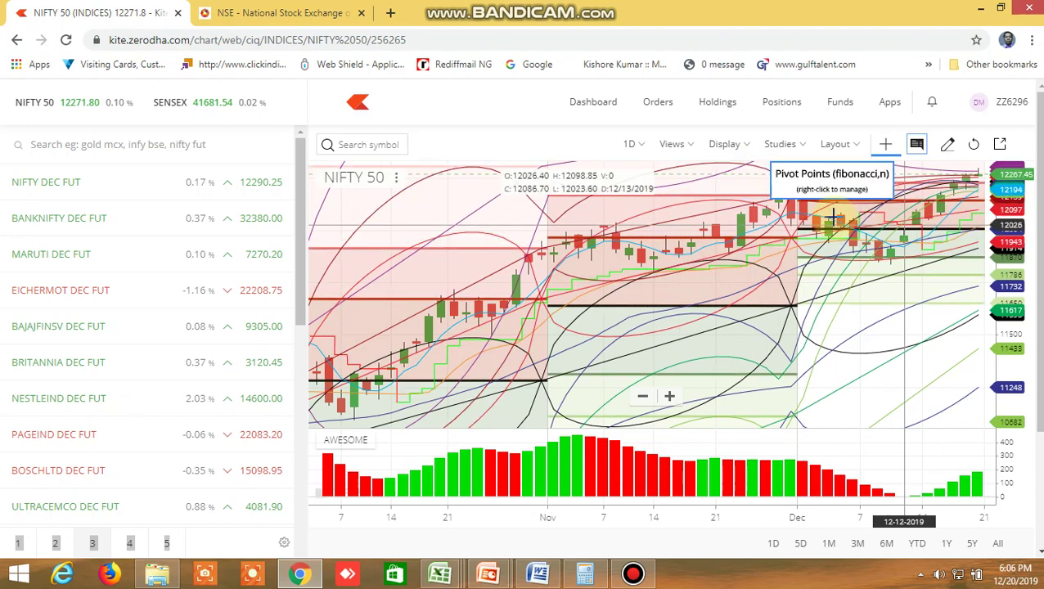
scroll(899, 211, "up", 3)
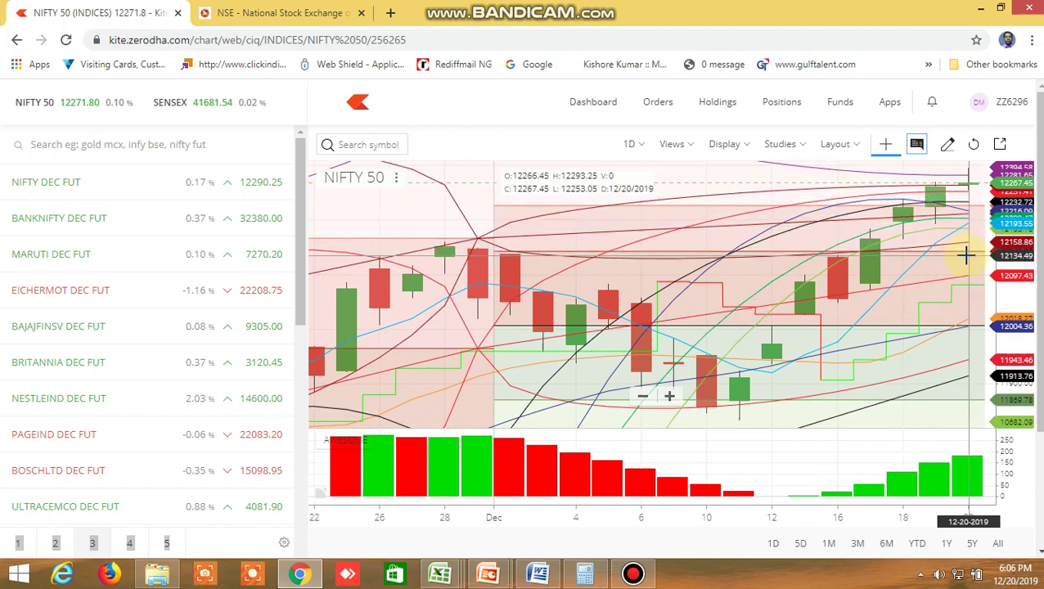
- Go to the NSE option chain page and load the options contracts for the NIFTY index
left_click(327, 16)
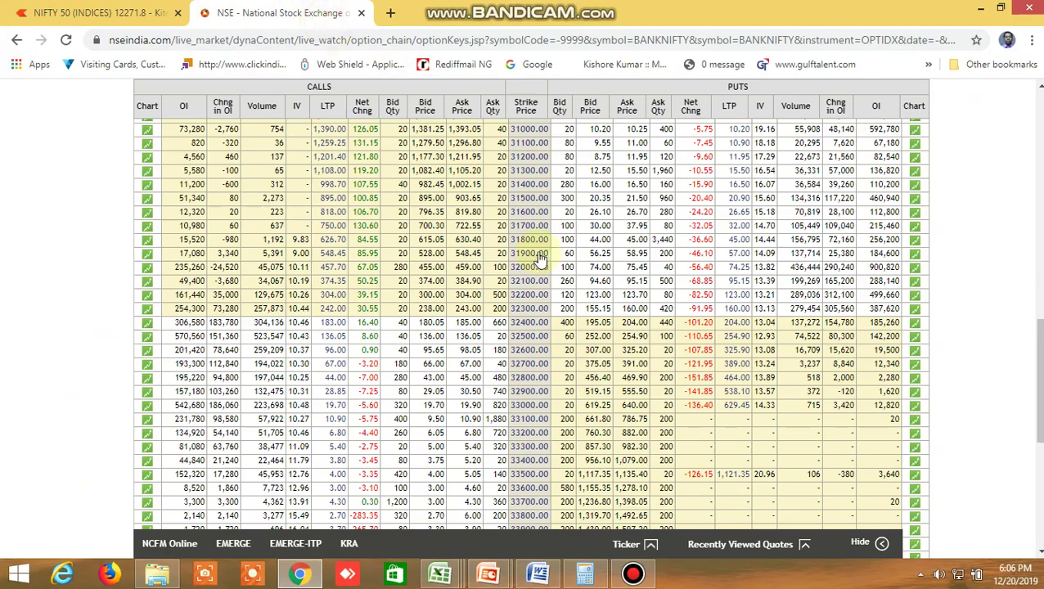
scroll(540, 259, "down", 6)
scroll(601, 347, "up", 7)
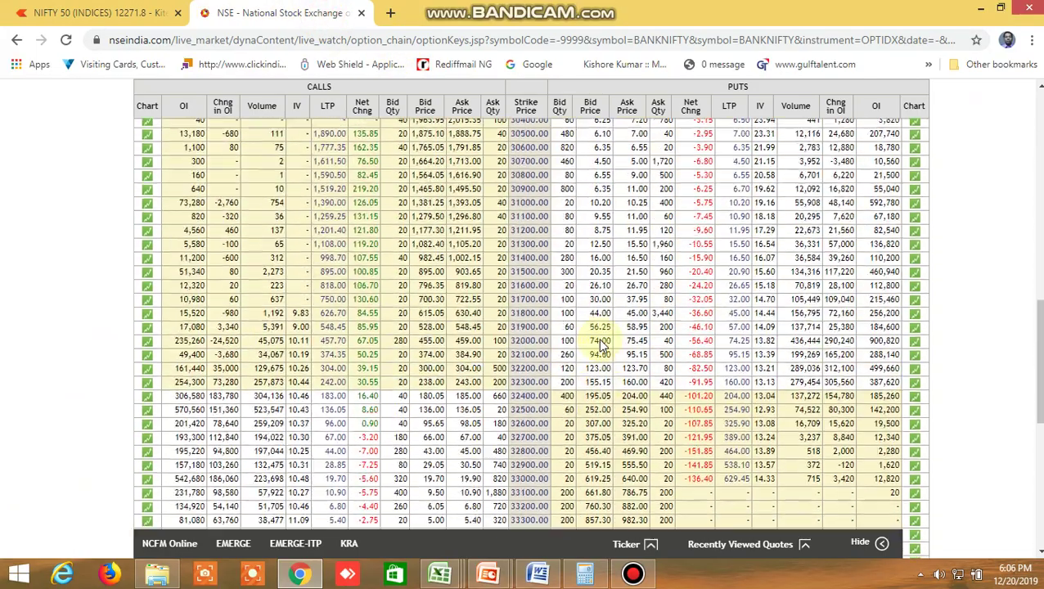
scroll(602, 348, "up", 10)
left_click(296, 272)
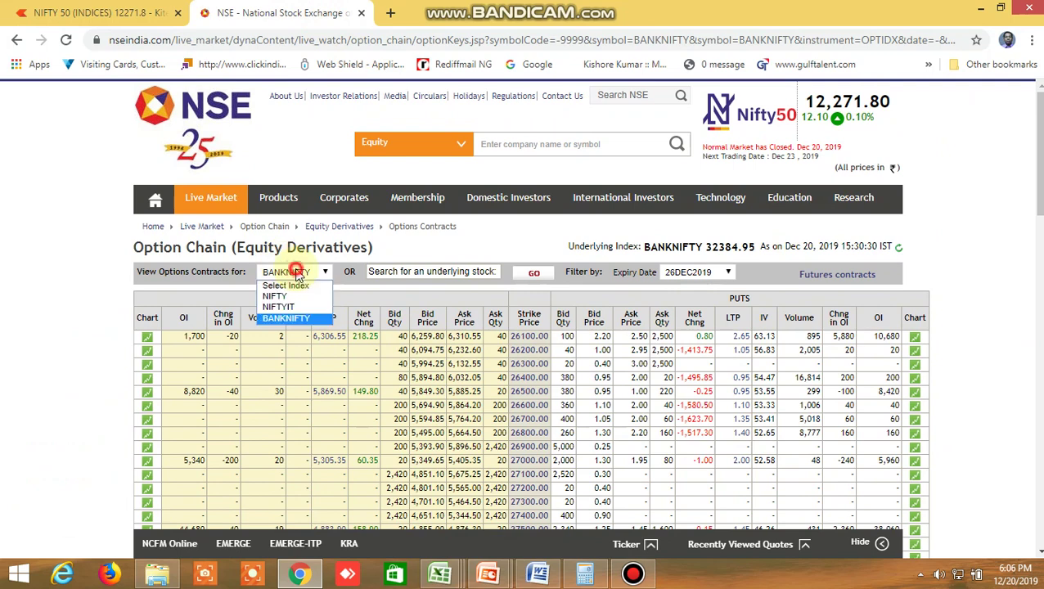
left_click(296, 296)
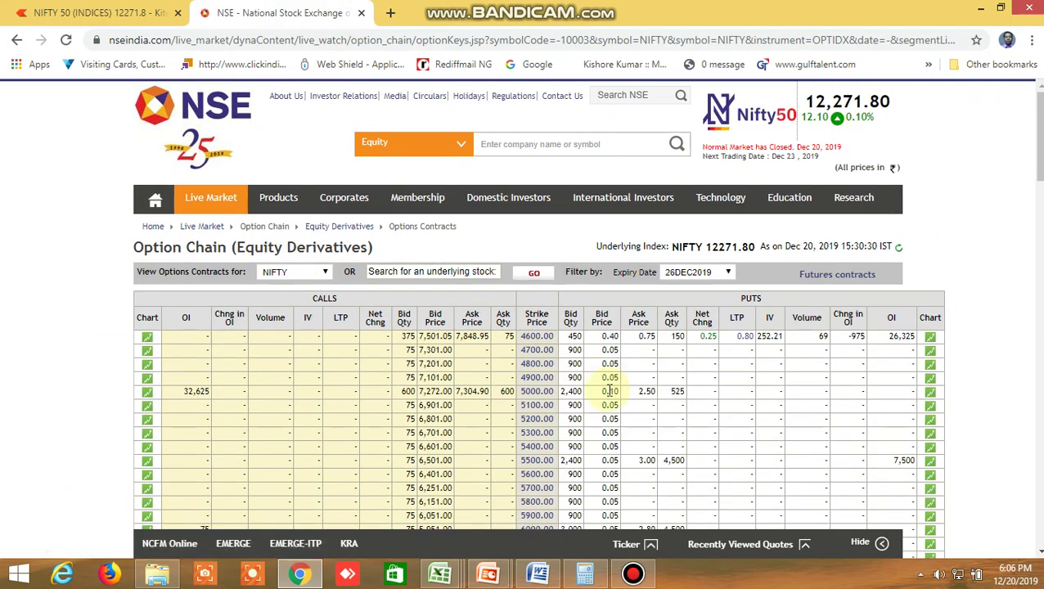
- Examine the NIFTY option chain's total call and put open interest and the strikes around the current index level
scroll(608, 391, "down", 15)
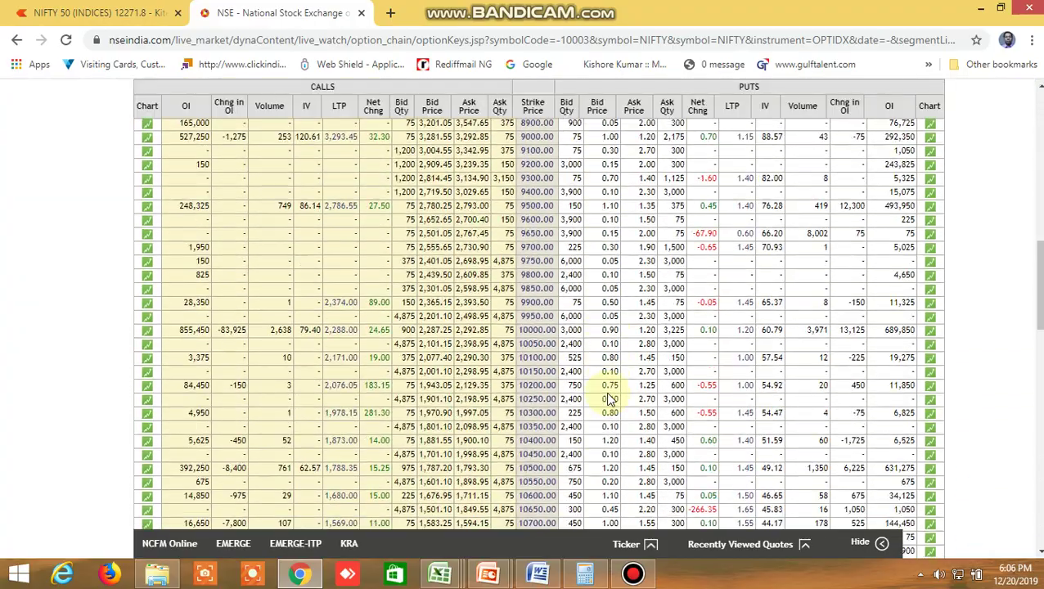
scroll(608, 398, "down", 7)
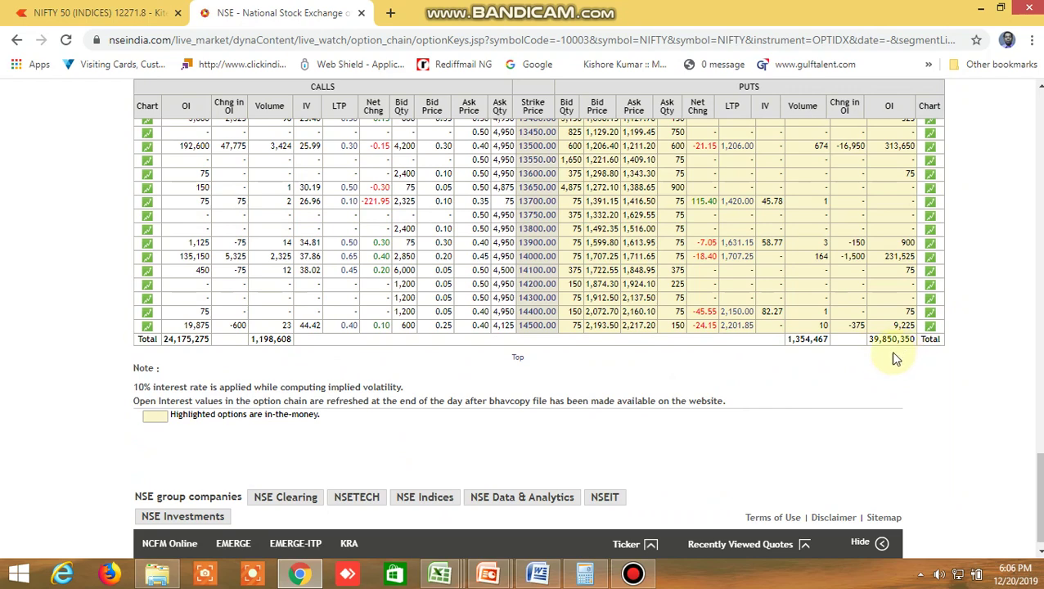
scroll(896, 357, "up", 1)
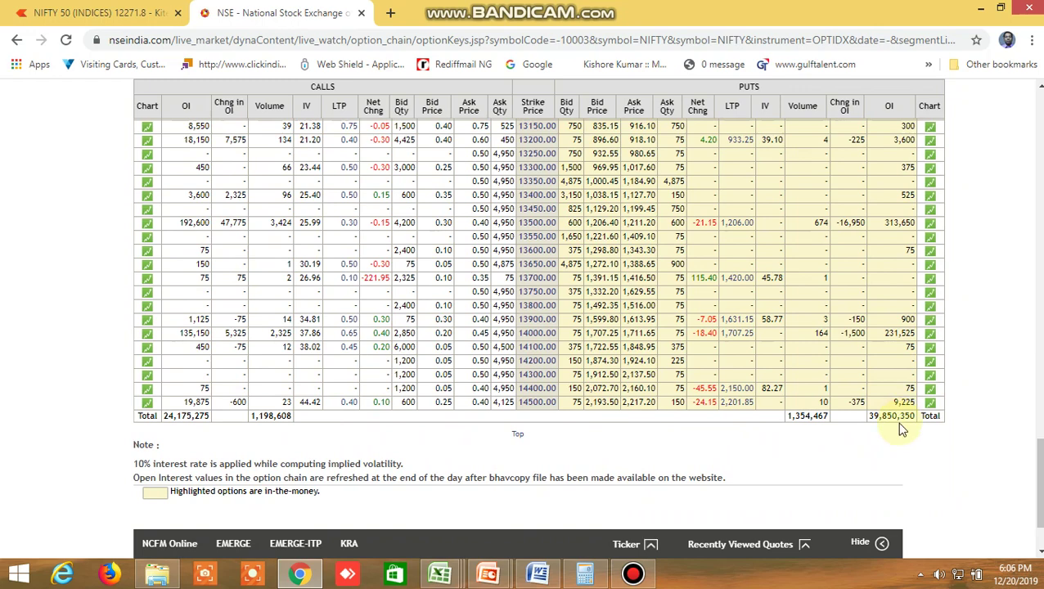
scroll(900, 430, "up", 1)
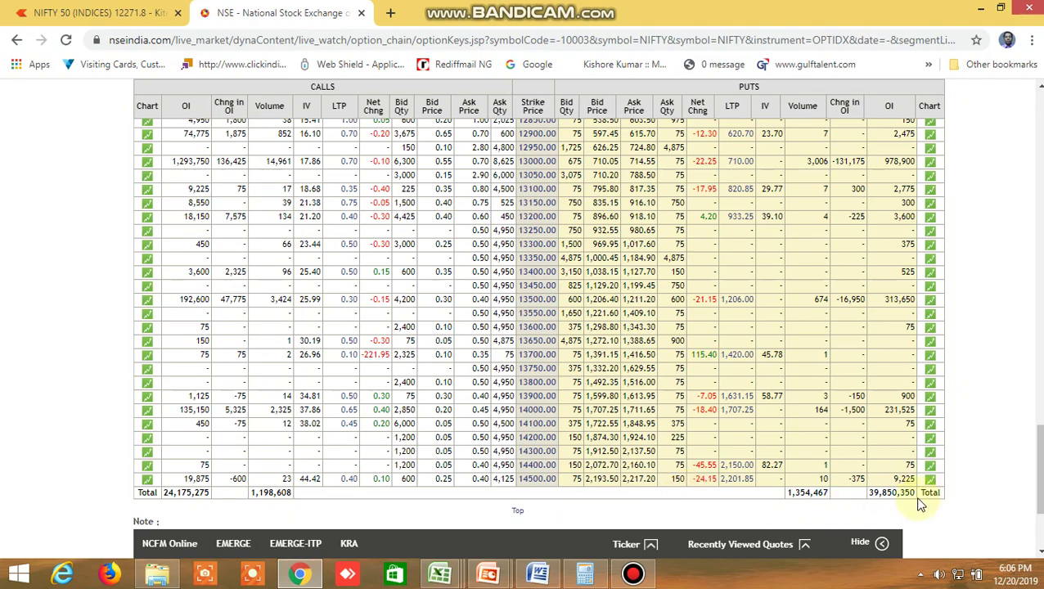
scroll(912, 500, "up", 3)
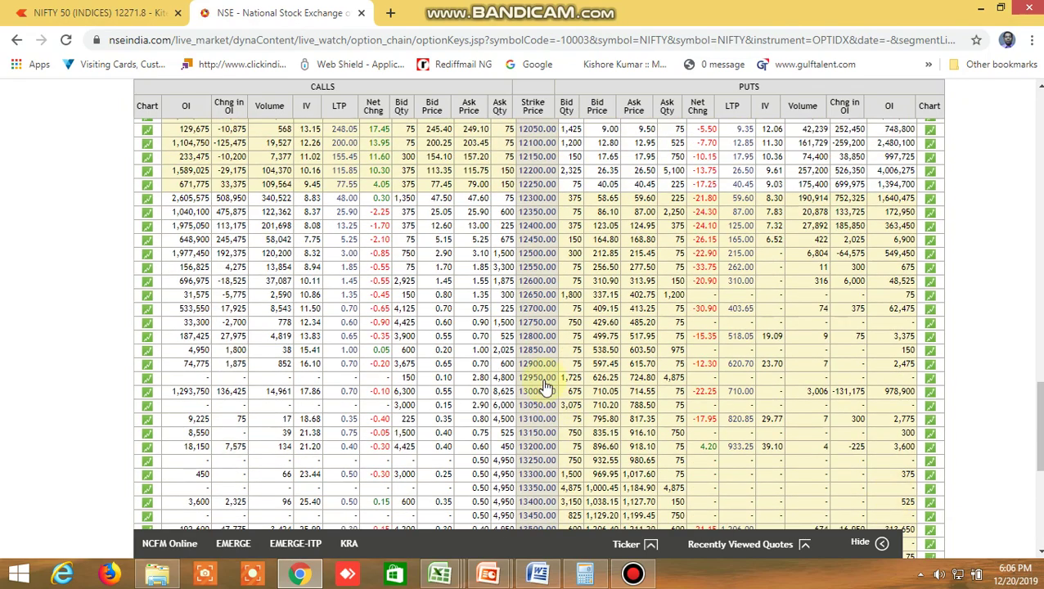
scroll(546, 386, "up", 1)
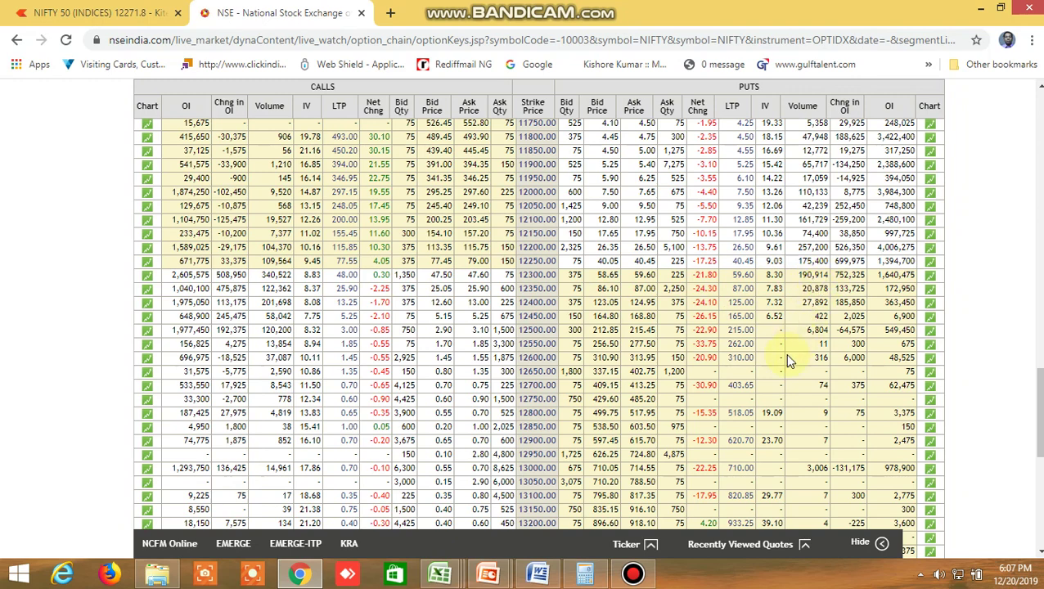
- Return to the Kite chart, search for "nifty bank" and load the NIFTY BANK index chart
left_click(154, 14)
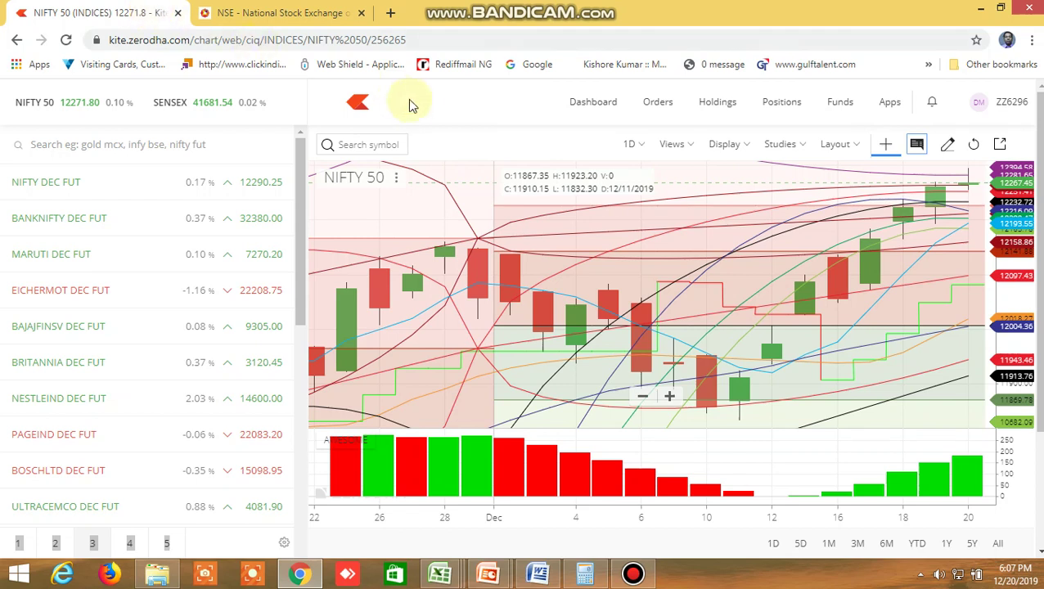
left_click(381, 146)
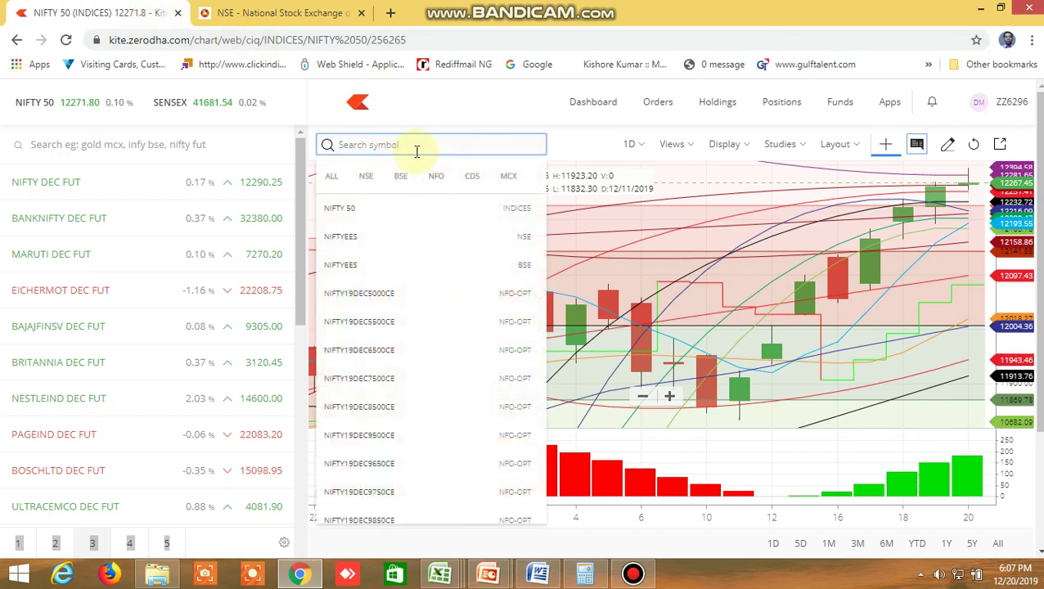
type("nifty")
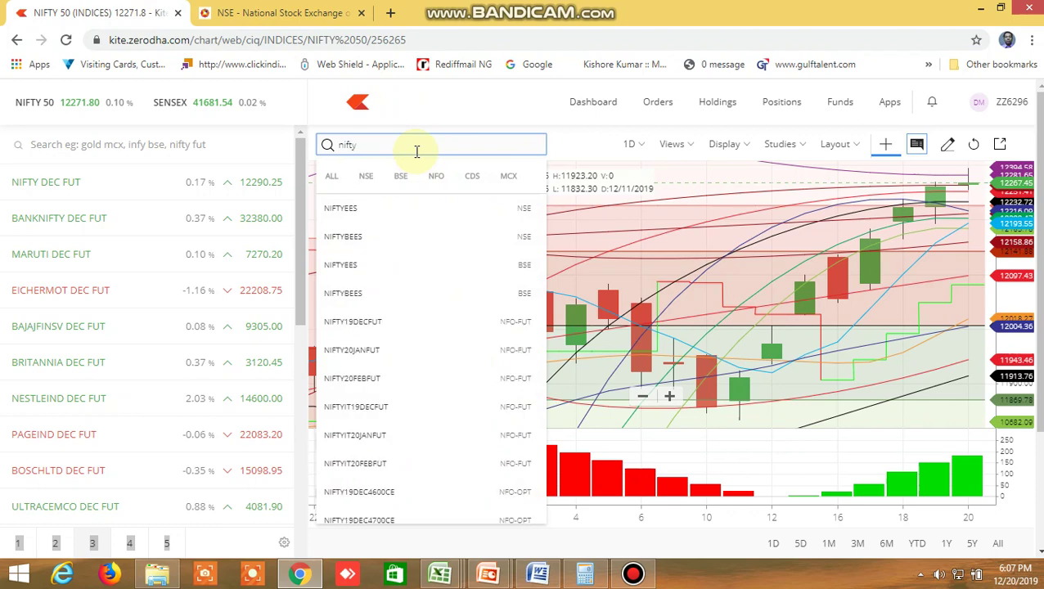
type(" bank")
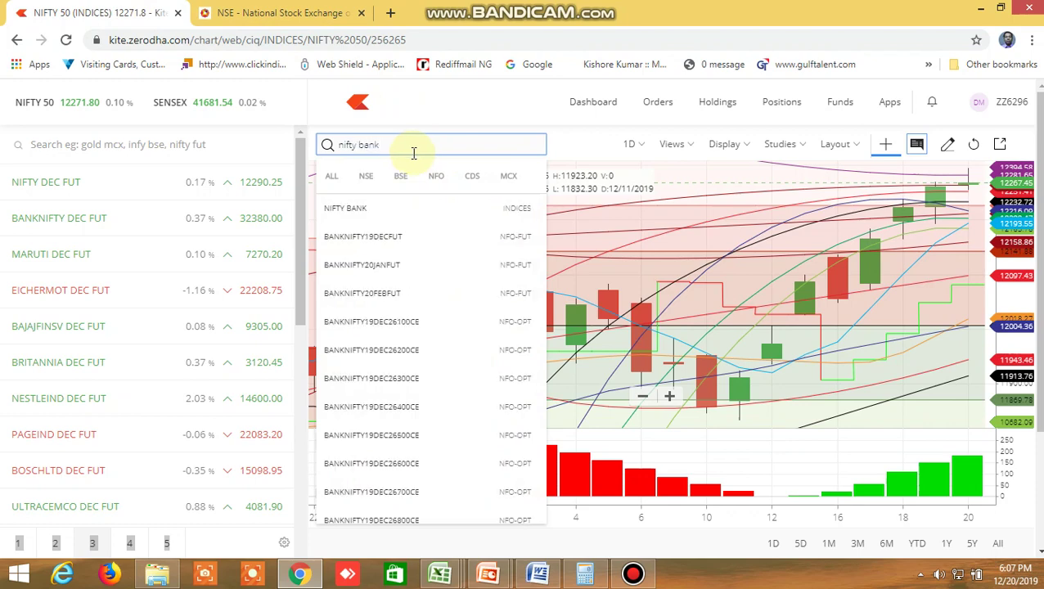
left_click(389, 209)
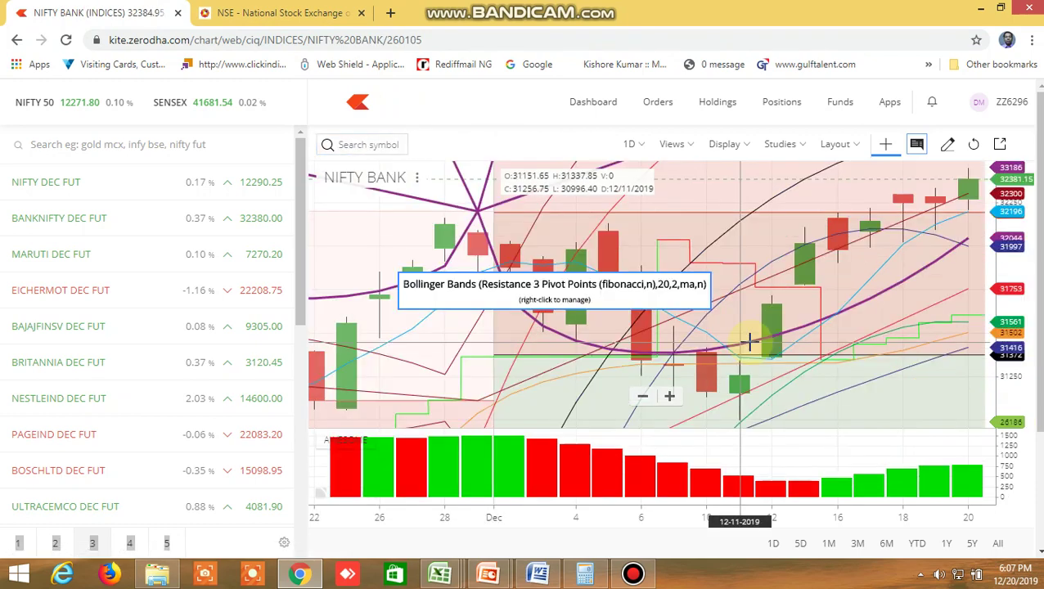
- Examine the NIFTY BANK daily candles, pivot levels and moving averages over wider and closer date ranges
scroll(842, 339, "down", 3)
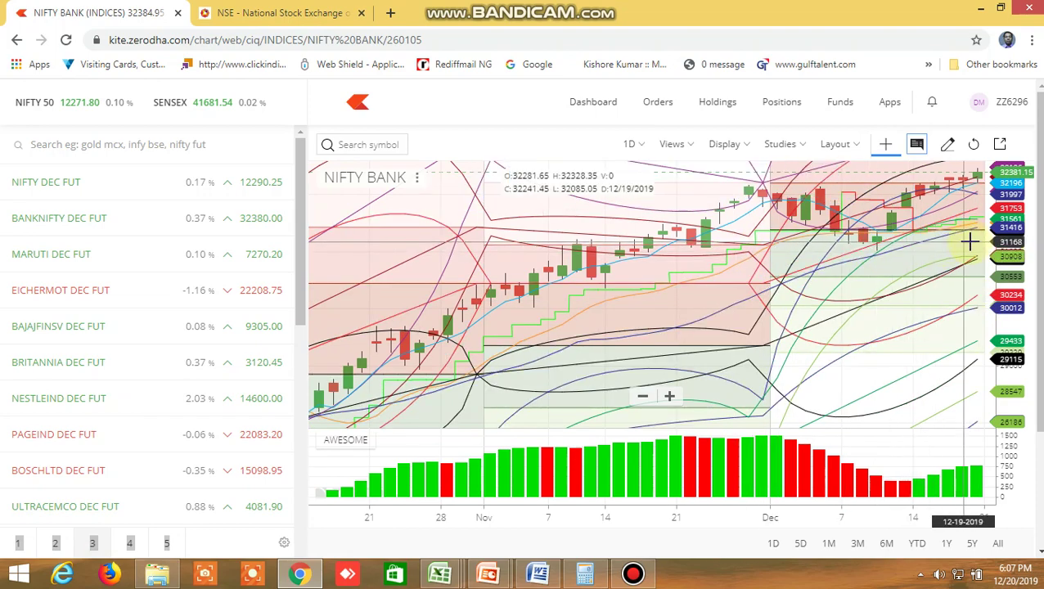
scroll(970, 241, "up", 3)
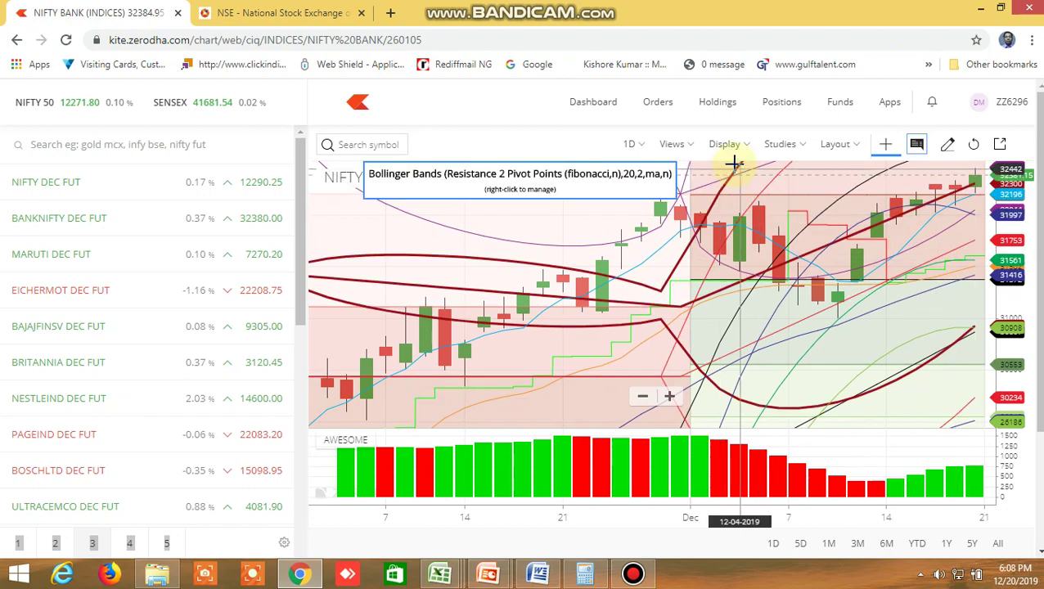
scroll(813, 172, "down", 5)
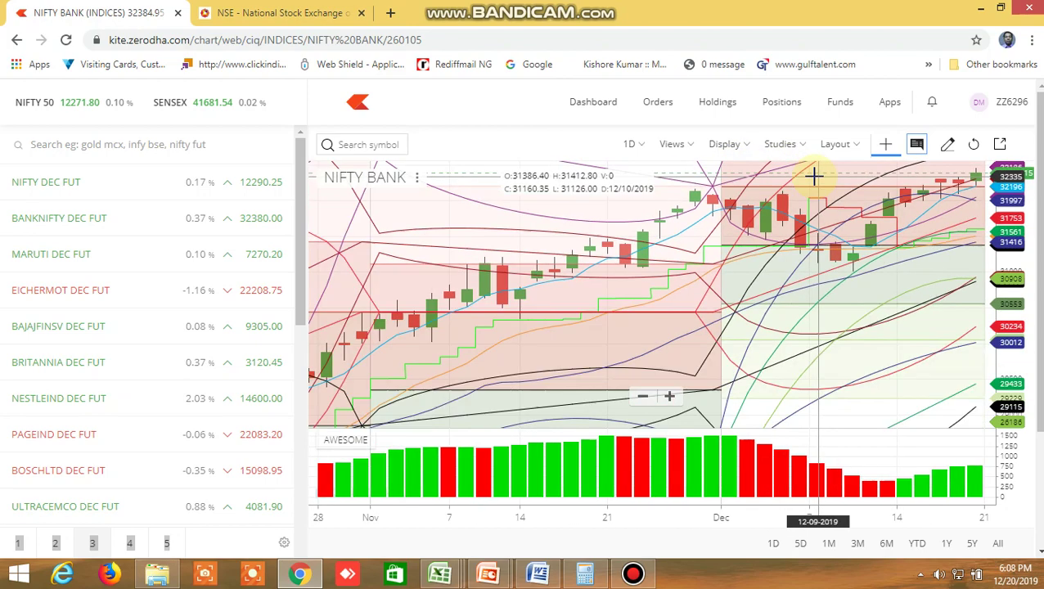
scroll(814, 173, "up", 3)
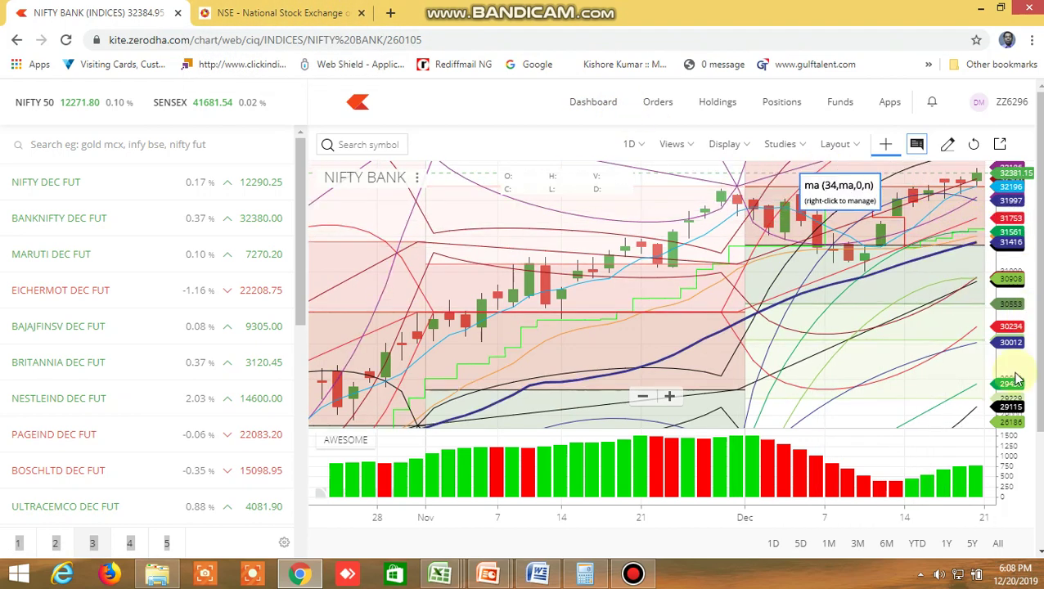
- Go back to the NSE option chain page and load the options contracts for BANKNIFTY
left_click(293, 15)
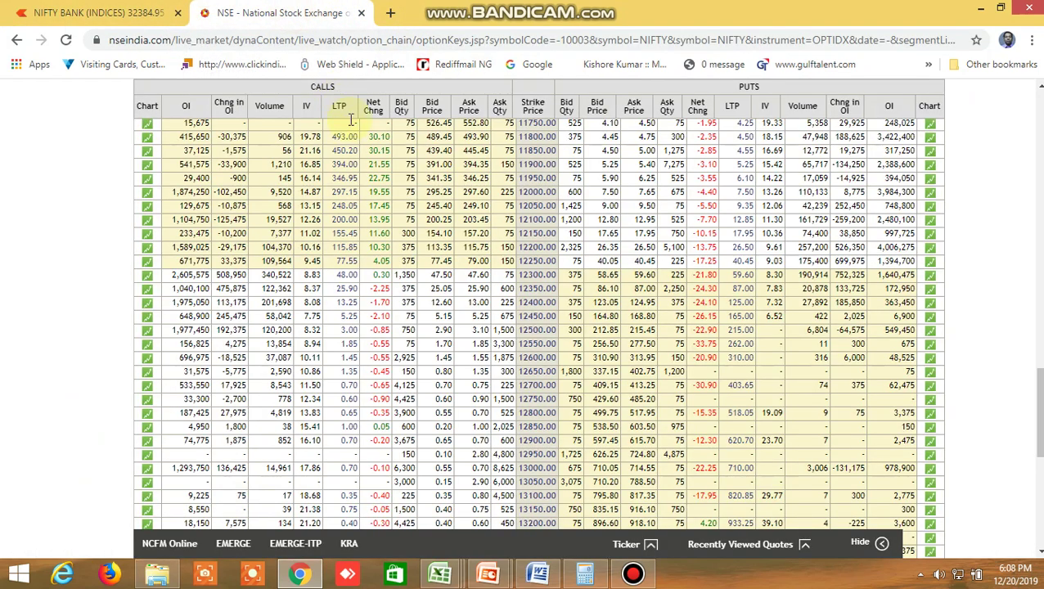
scroll(333, 145, "up", 10)
scroll(333, 145, "up", 8)
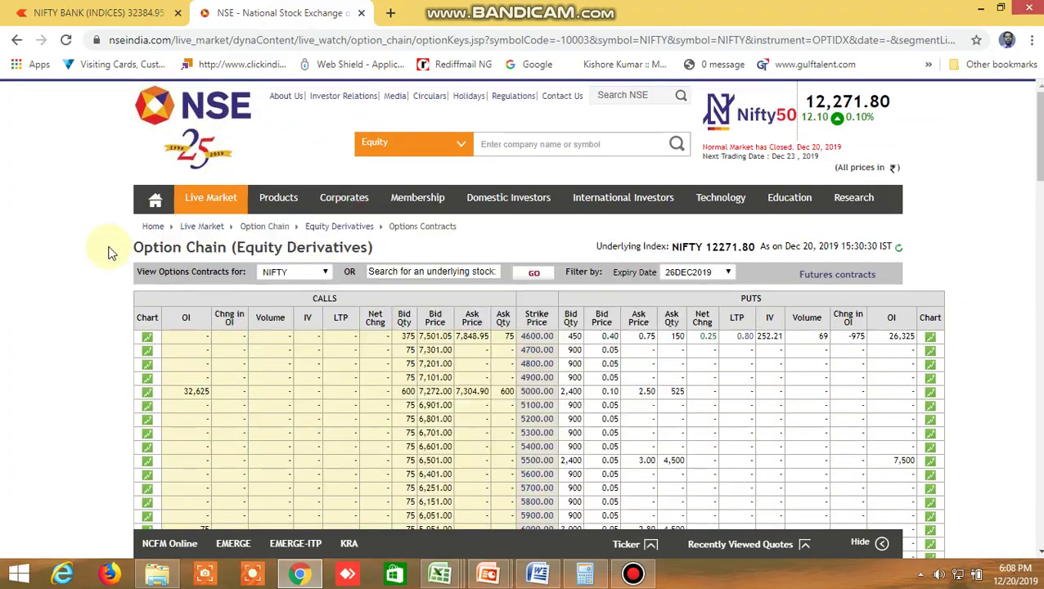
left_click(278, 273)
left_click(300, 321)
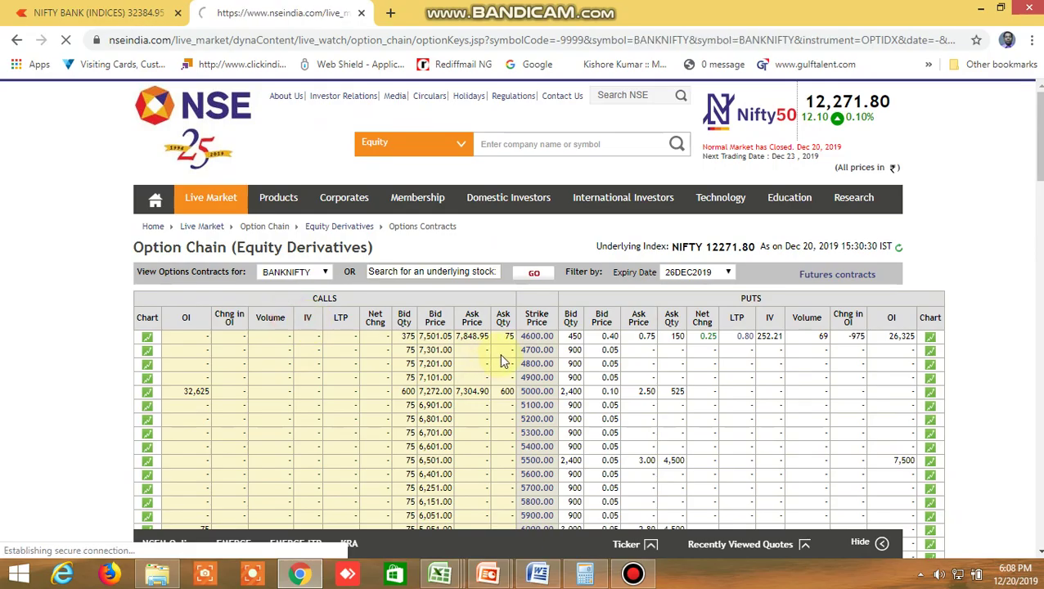
- Examine the BANKNIFTY option chain's open interest totals and near-the-money strikes, briefly bringing up the Calculator
scroll(603, 405, "down", 18)
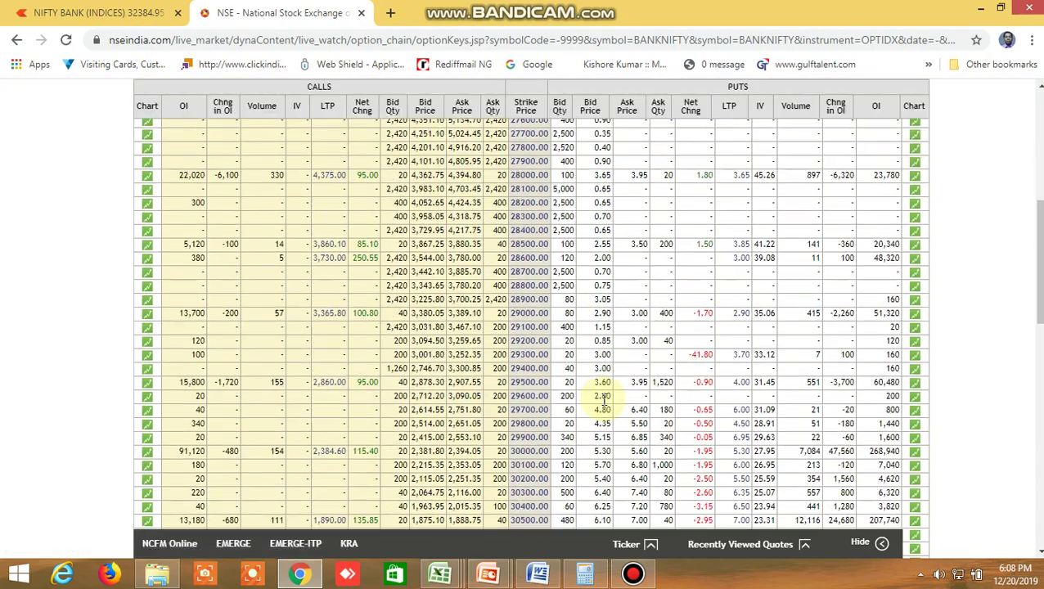
scroll(604, 401, "up", 1)
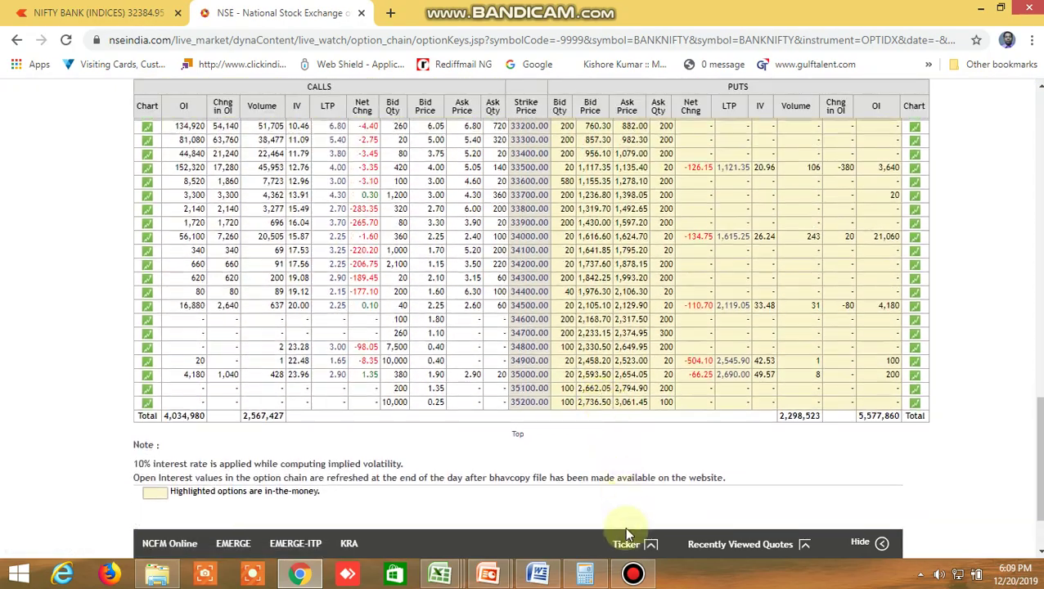
left_click(594, 576)
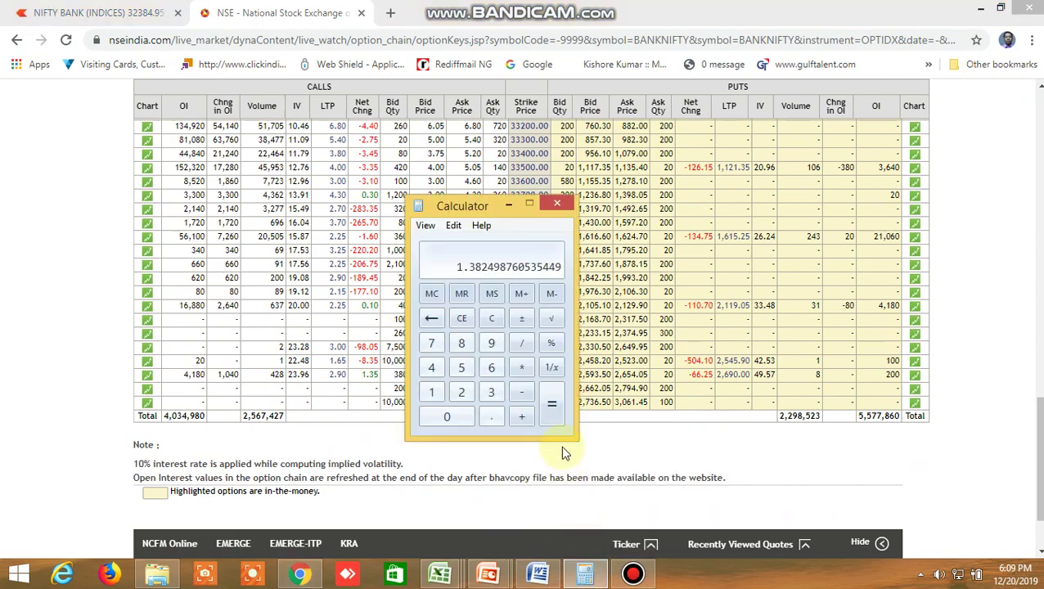
left_click(506, 205)
scroll(627, 296, "up", 1)
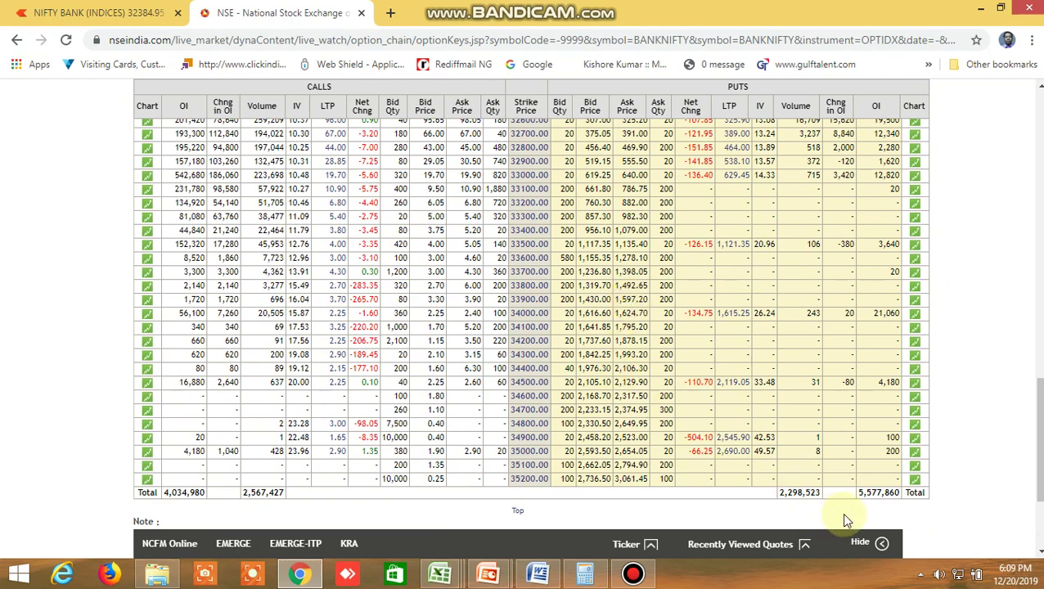
scroll(819, 490, "up", 1)
scroll(697, 479, "up", 3)
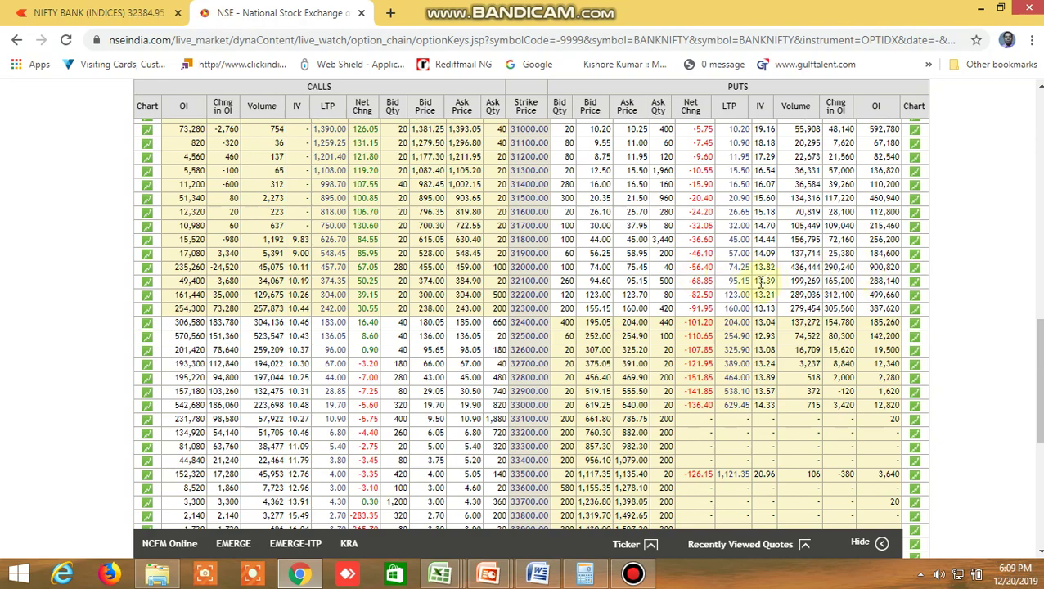
scroll(686, 345, "down", 2)
scroll(686, 345, "up", 2)
scroll(578, 425, "down", 1)
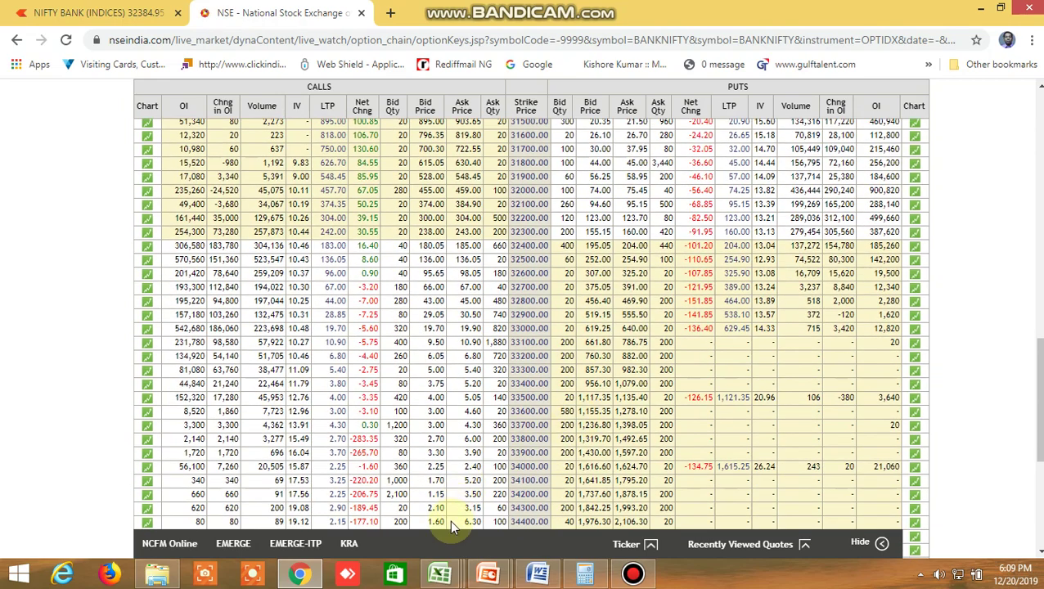
- Switch to the WORKING FILE workbook in Excel and review NIFTY's current price, days to expiration and target strikes on OPTION CHAIN IV
scroll(555, 434, "up", 1)
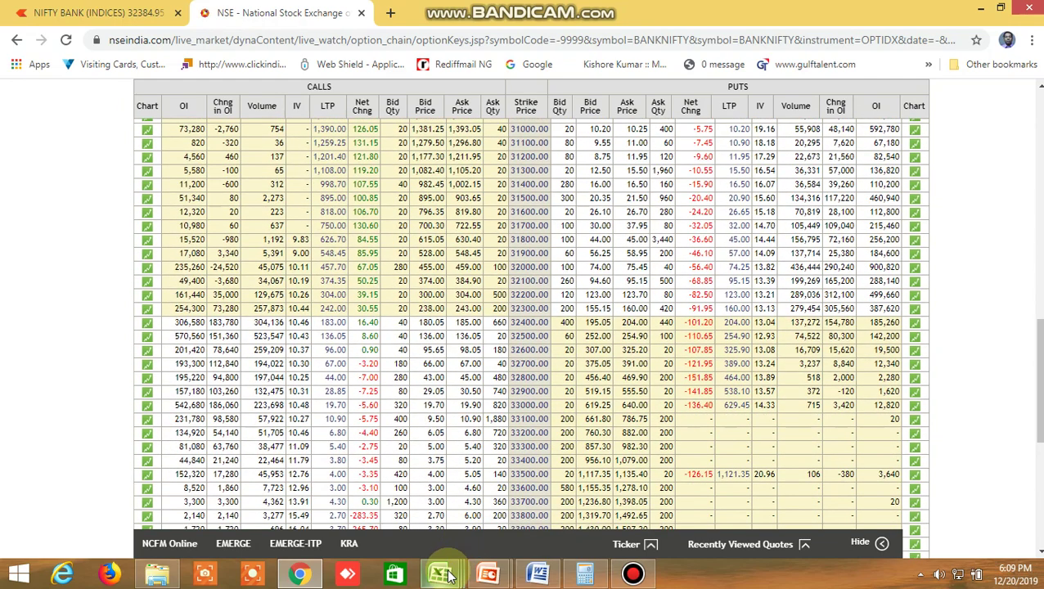
mouse_move(449, 577)
left_click(766, 497)
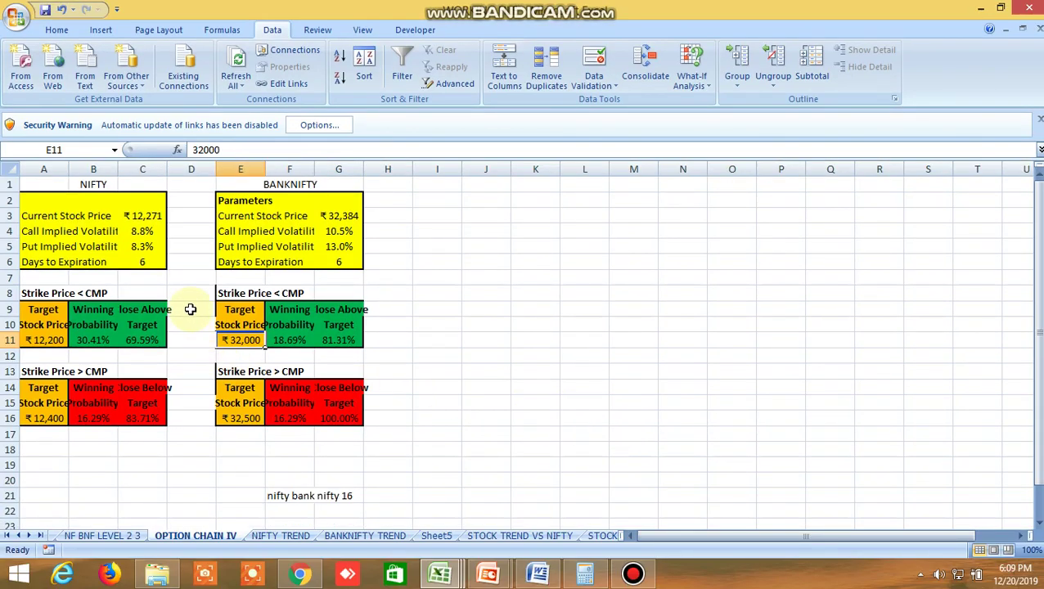
left_click(158, 216)
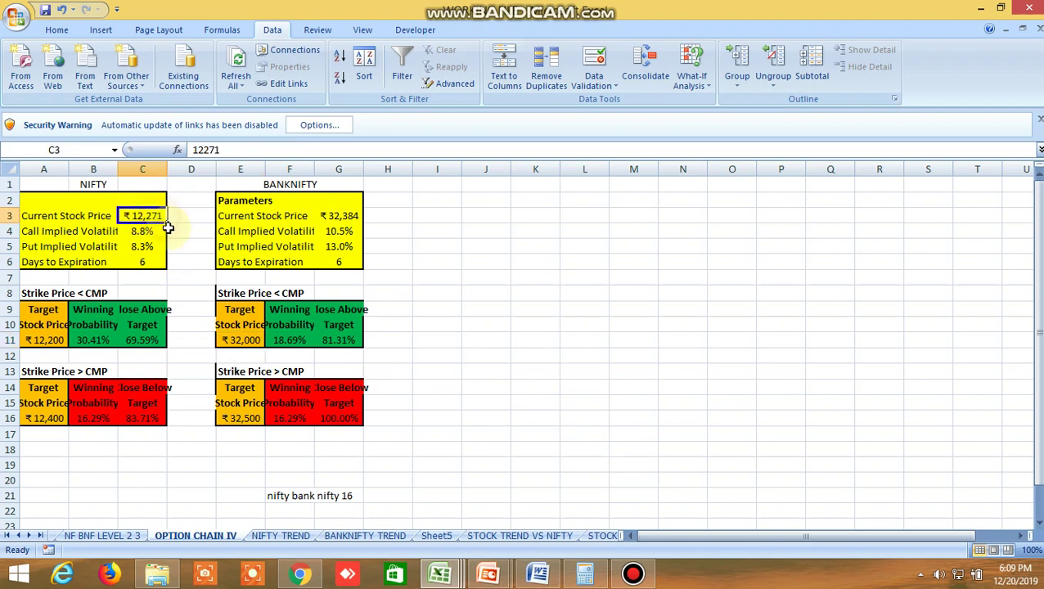
left_click(143, 262)
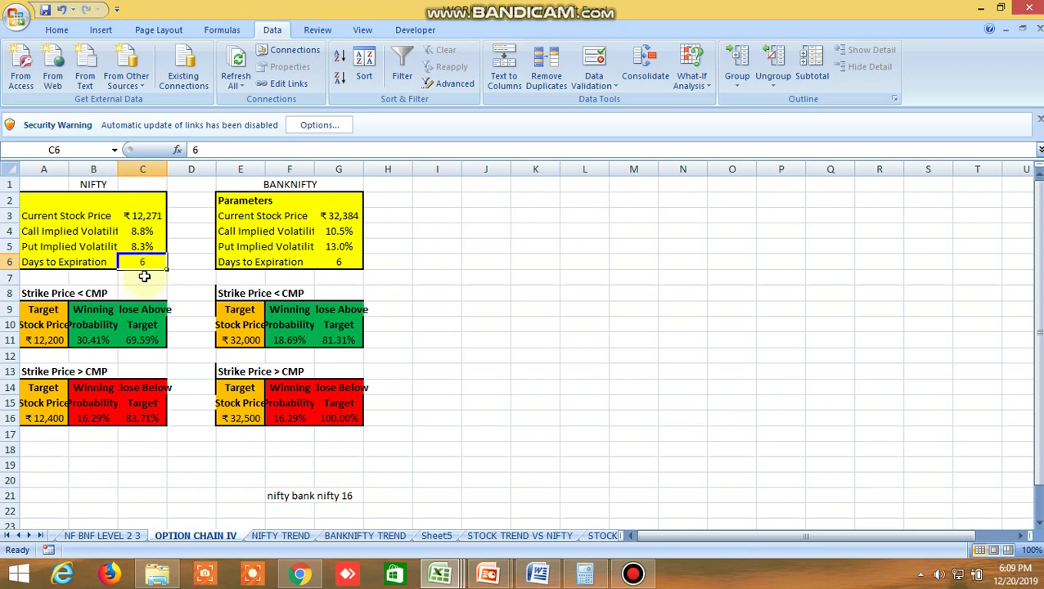
left_click(42, 340)
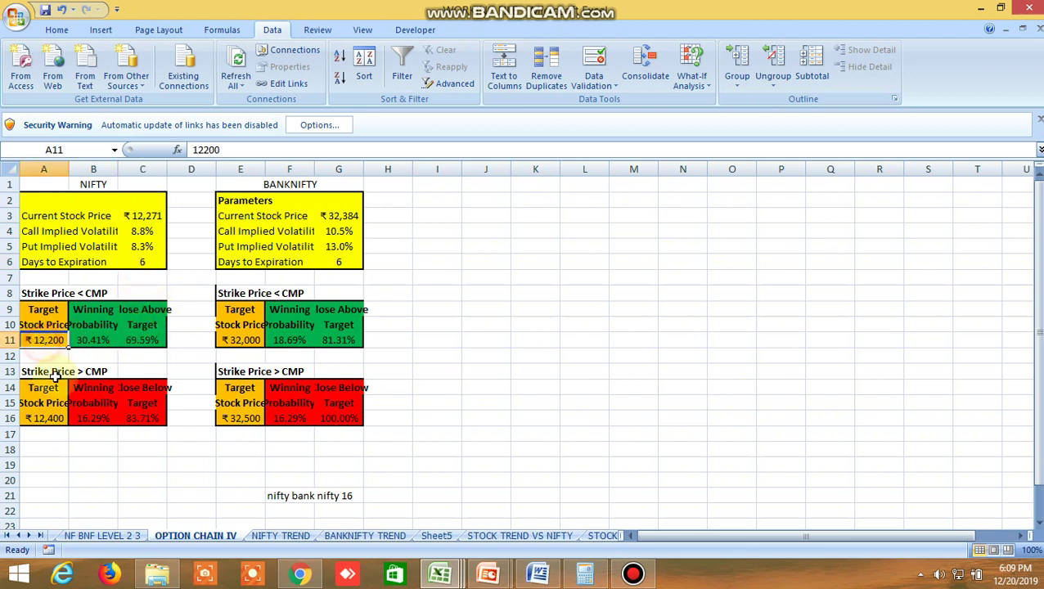
left_click(49, 418)
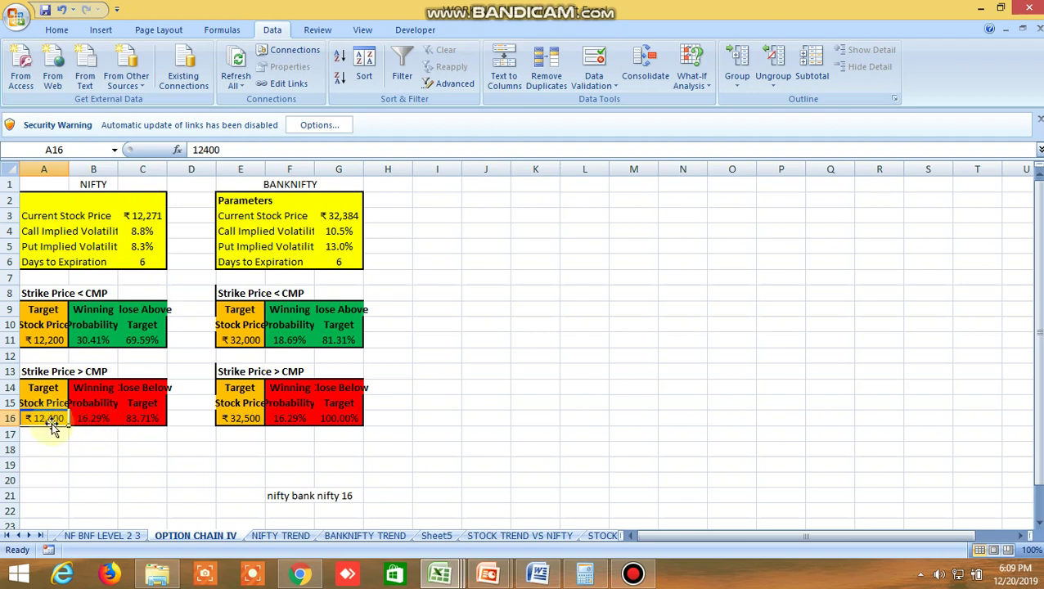
left_click(48, 340)
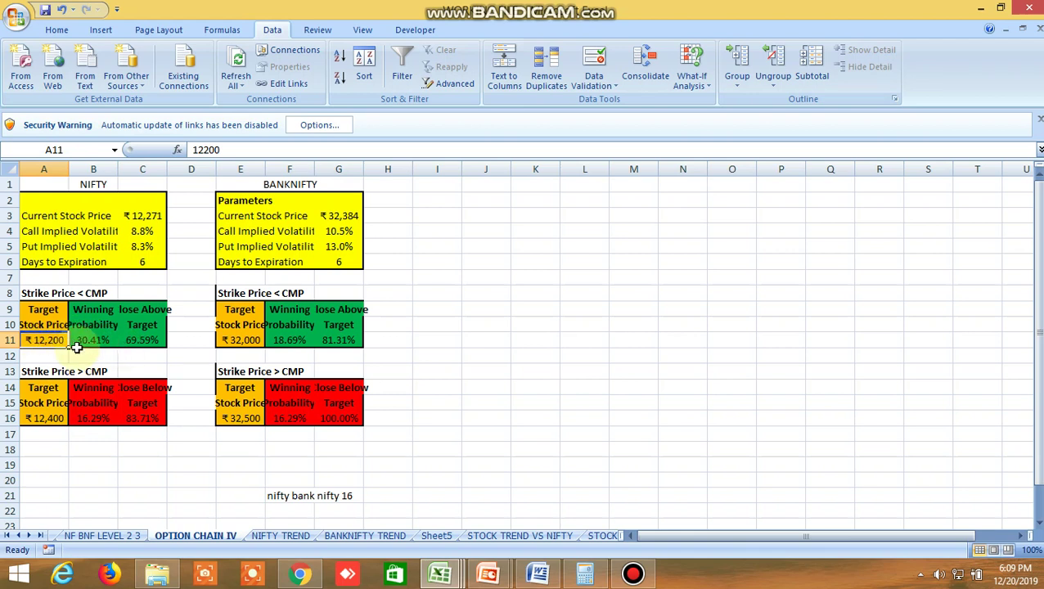
- Review BANKNIFTY's current stock price and its target prices below and above CMP on the same sheet
left_click(347, 216)
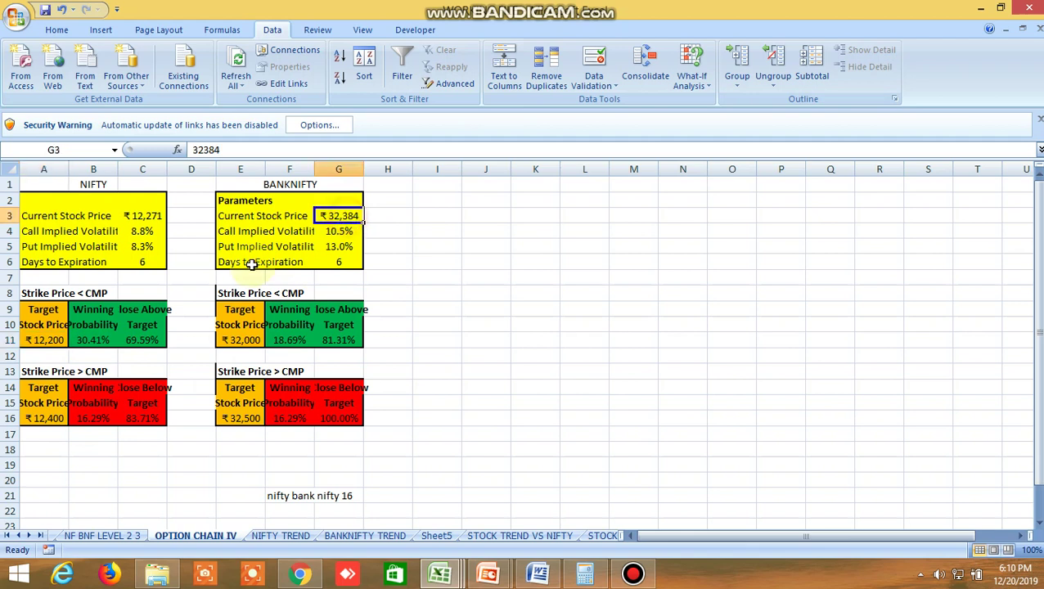
left_click(262, 342)
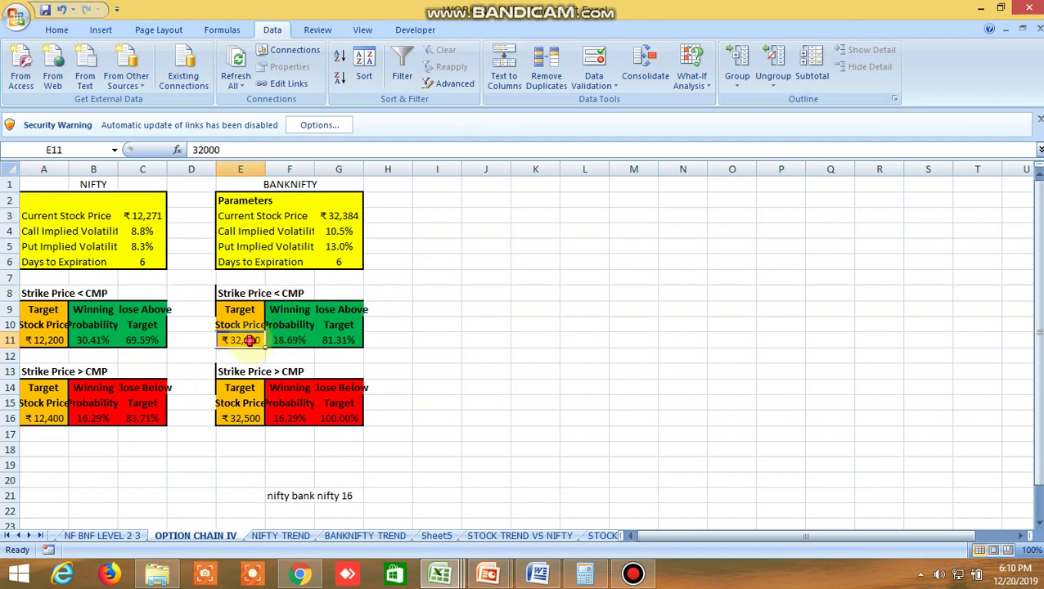
left_click(250, 418)
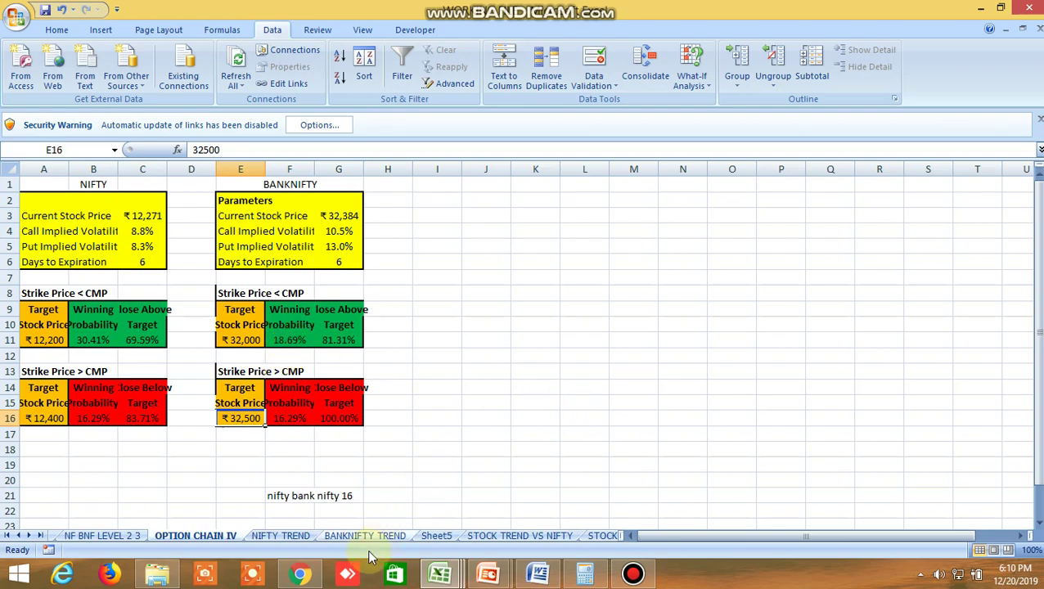
- Glance back at the option chain, bring up the ALLBUY SELL LEVELSCUM SCREENER1 sheet and check the BANKNIFTY futures buy-above level
left_click(299, 575)
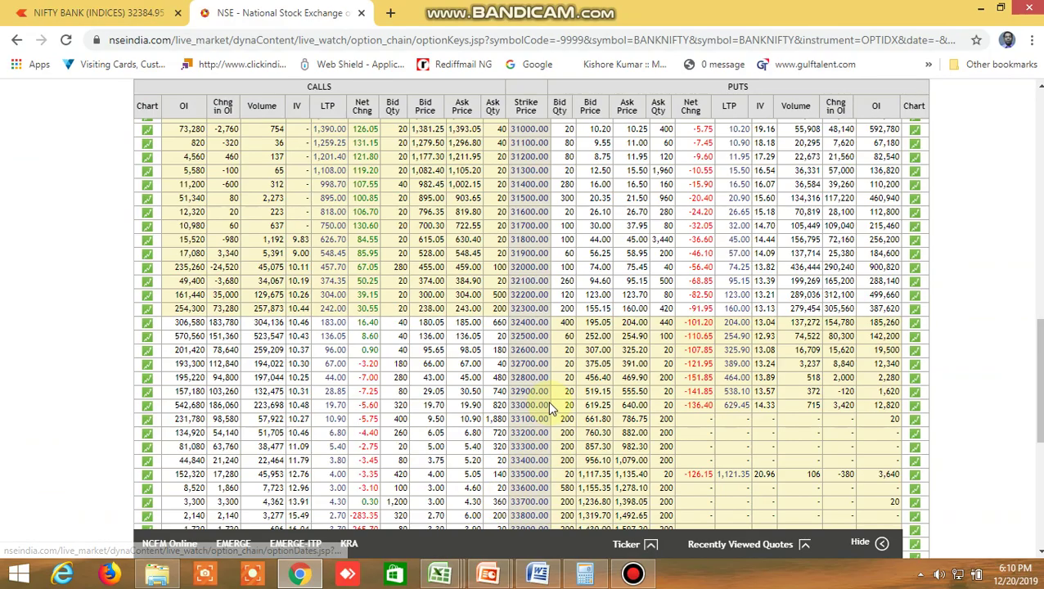
left_click(449, 573)
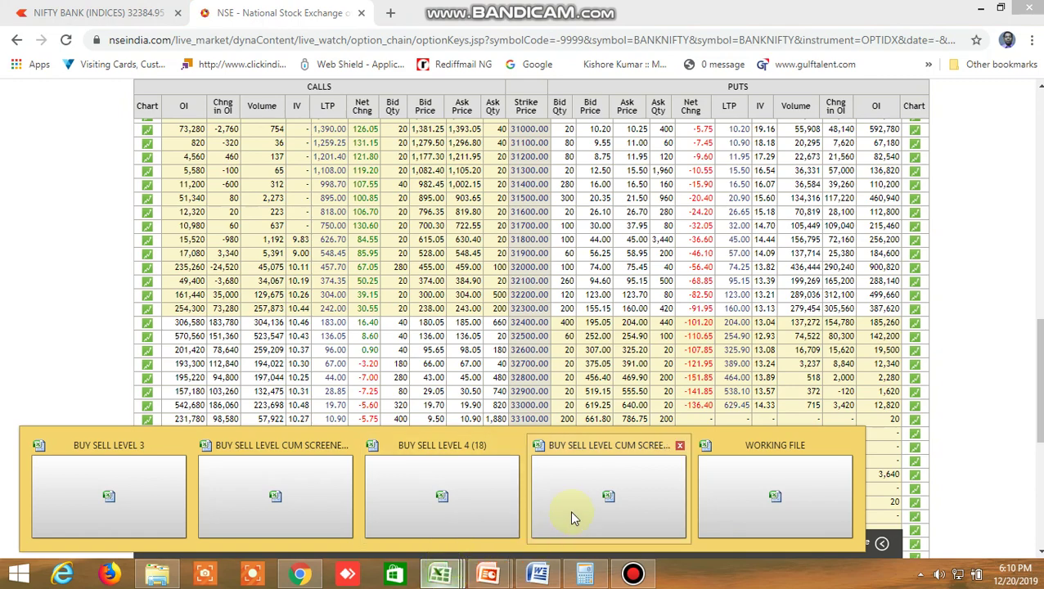
left_click(619, 494)
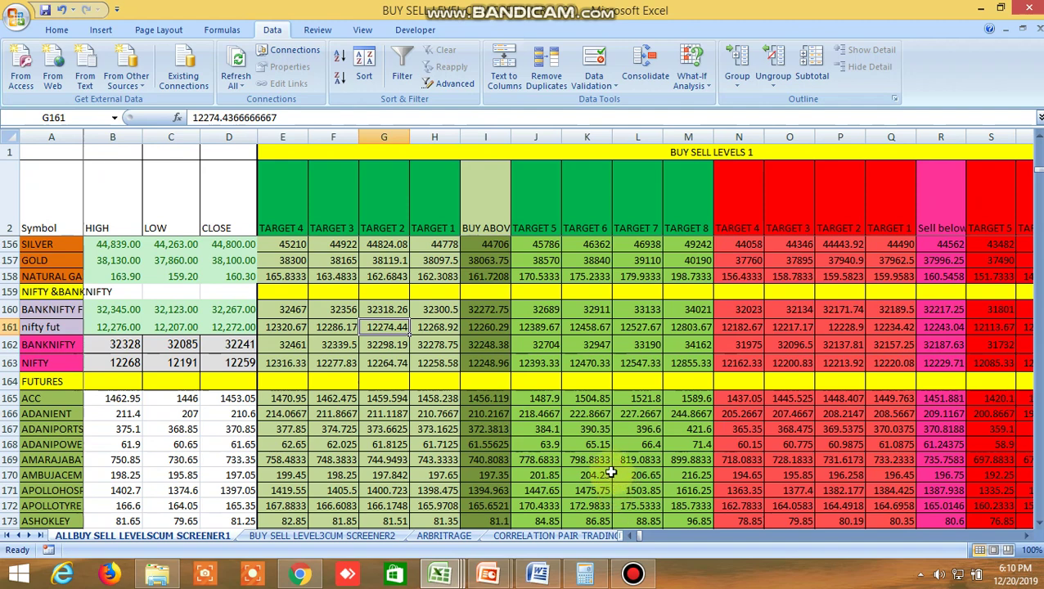
scroll(589, 434, "up", 1)
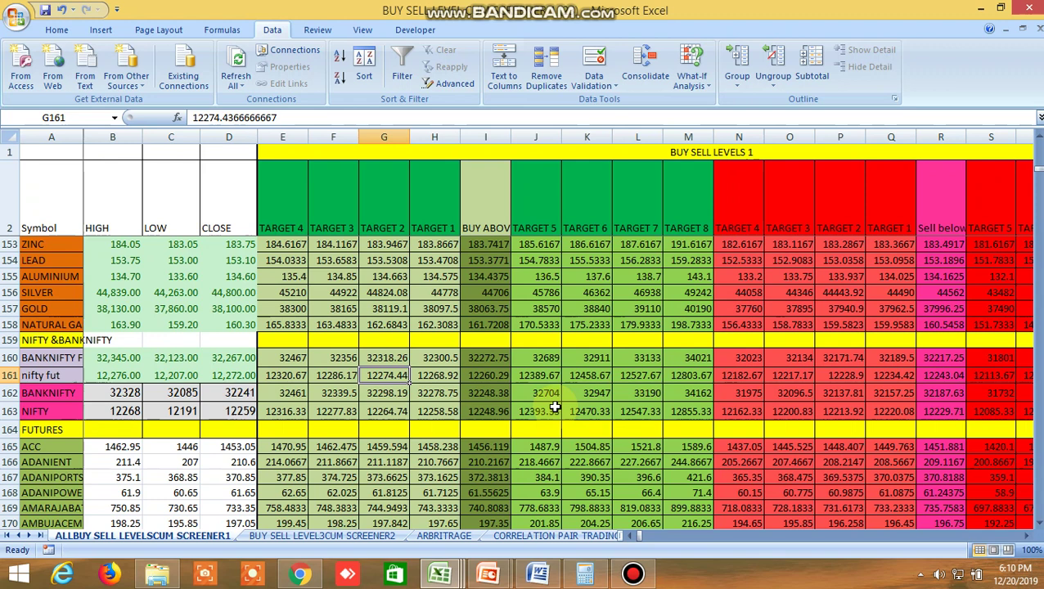
left_click(497, 357)
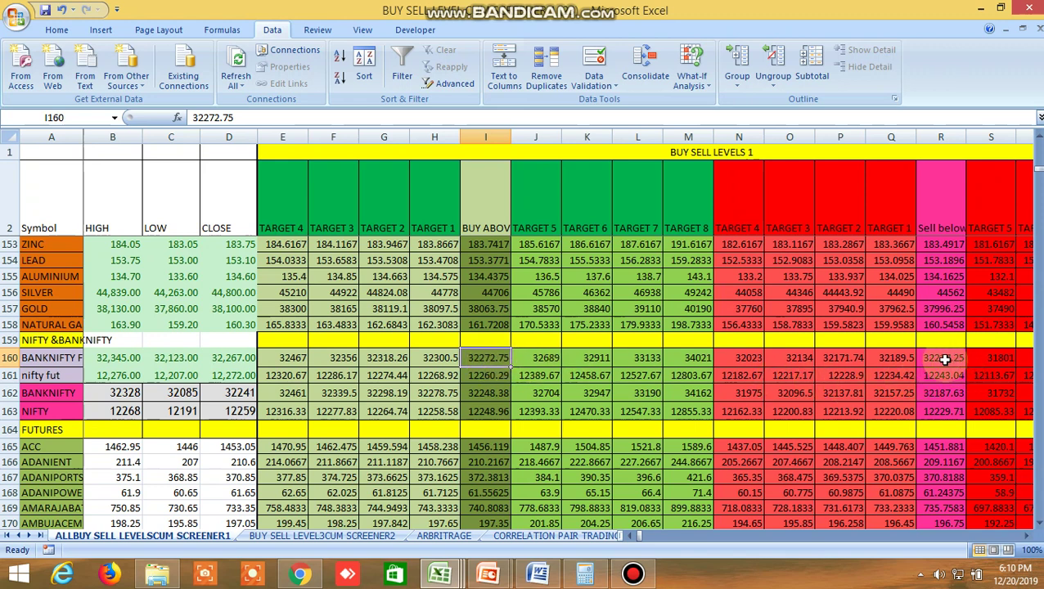
- Return to Kite in Chrome and show the market depth of BANKNIFTY DEC FUT in the watchlist
left_click(298, 575)
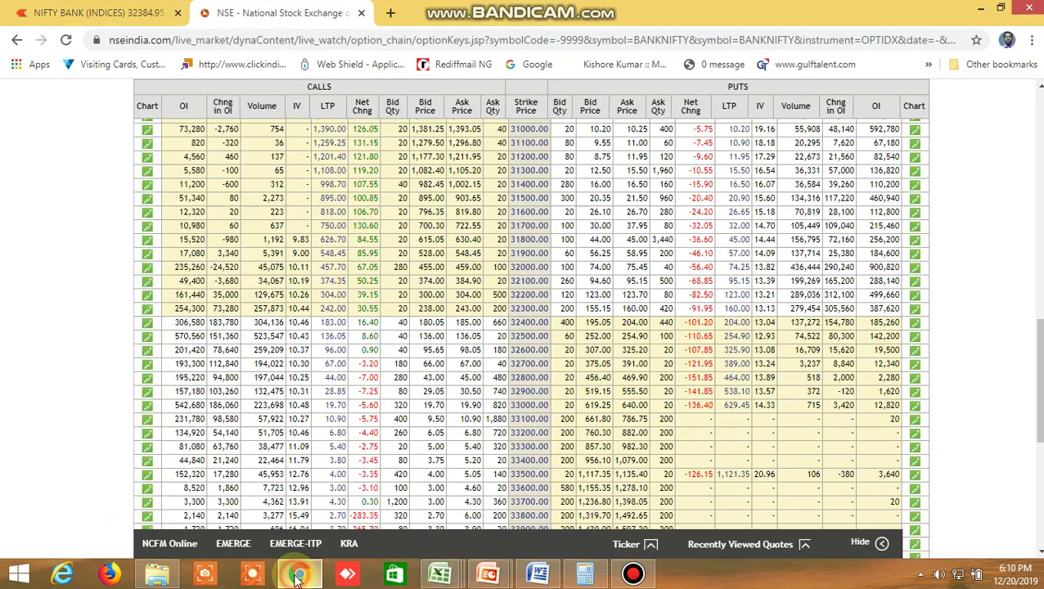
left_click(135, 16)
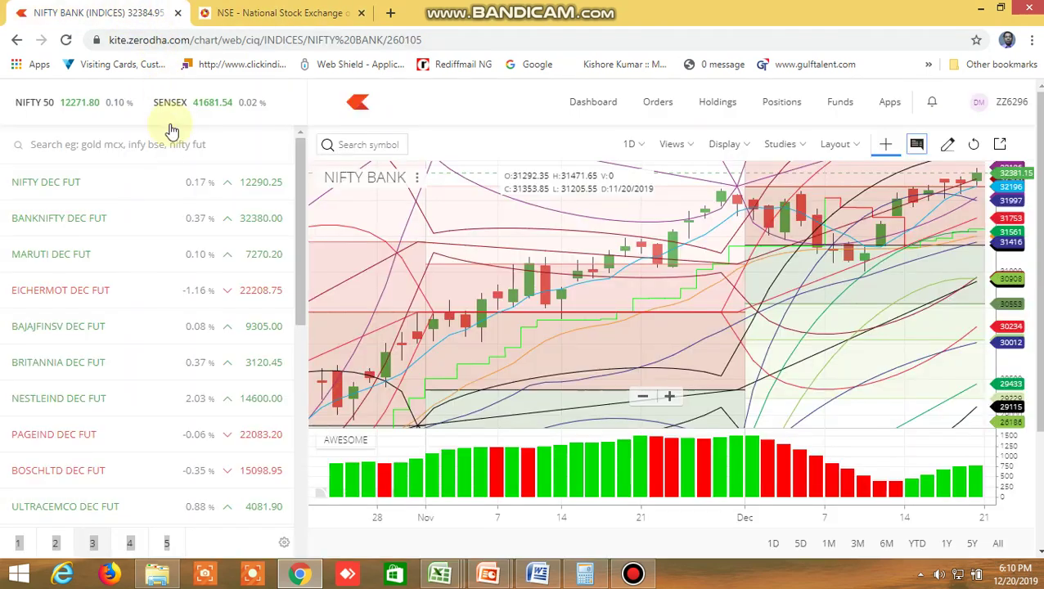
mouse_move(169, 181)
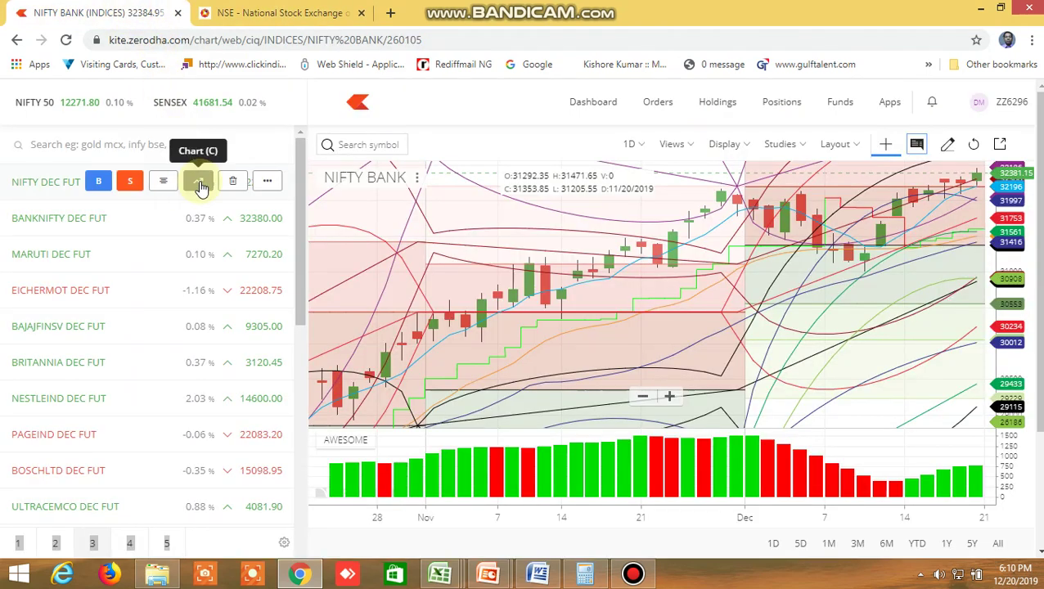
left_click(165, 223)
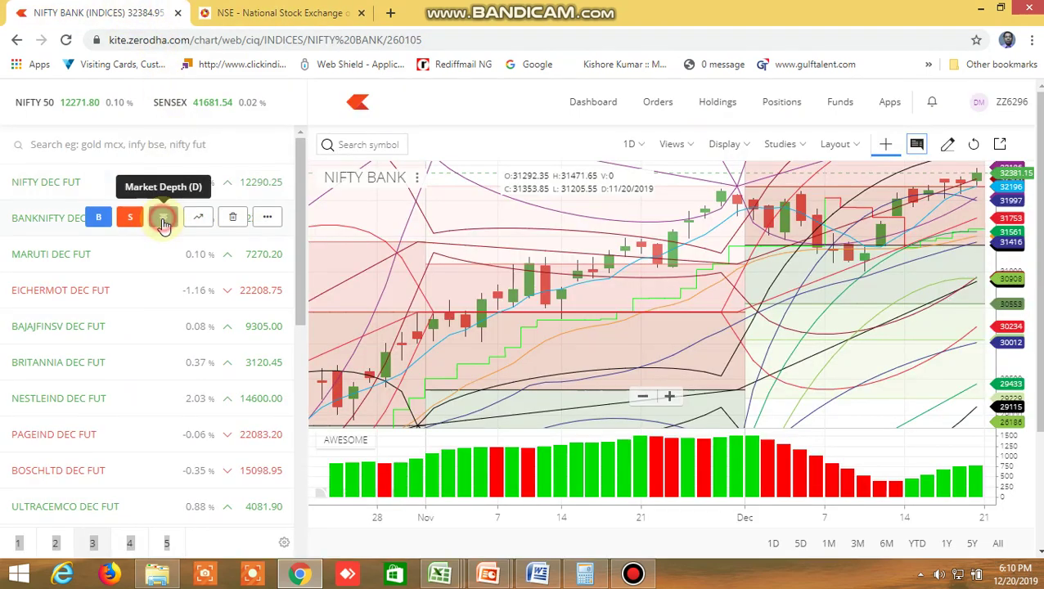
left_click(164, 221)
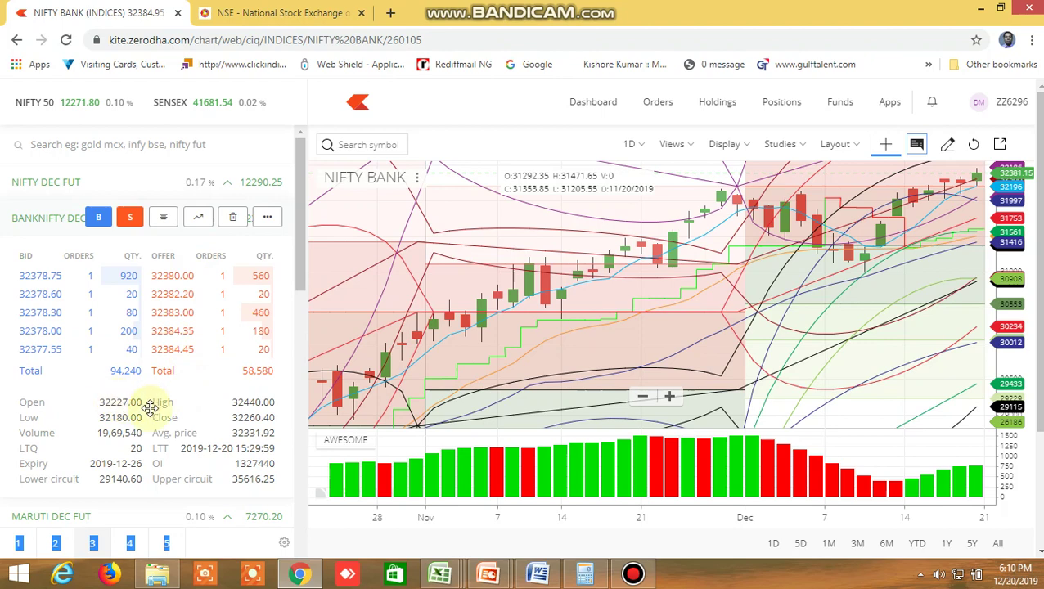
- Chart BANKNIFTY DEC FUT, viewing the 15-minute candles before setting the interval to 5 minutes
left_click(199, 221)
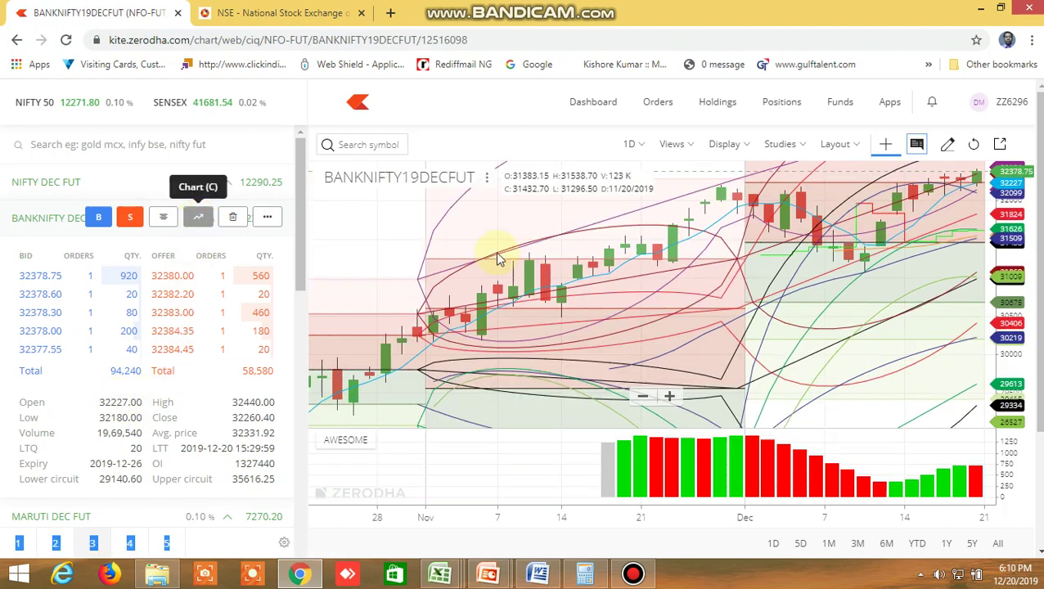
left_click(643, 145)
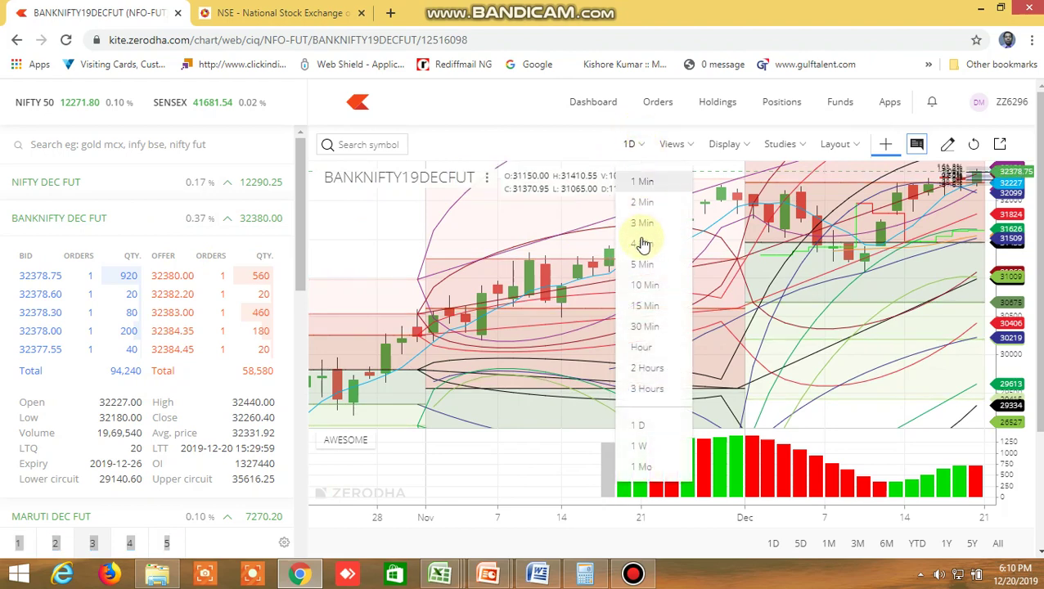
left_click(647, 308)
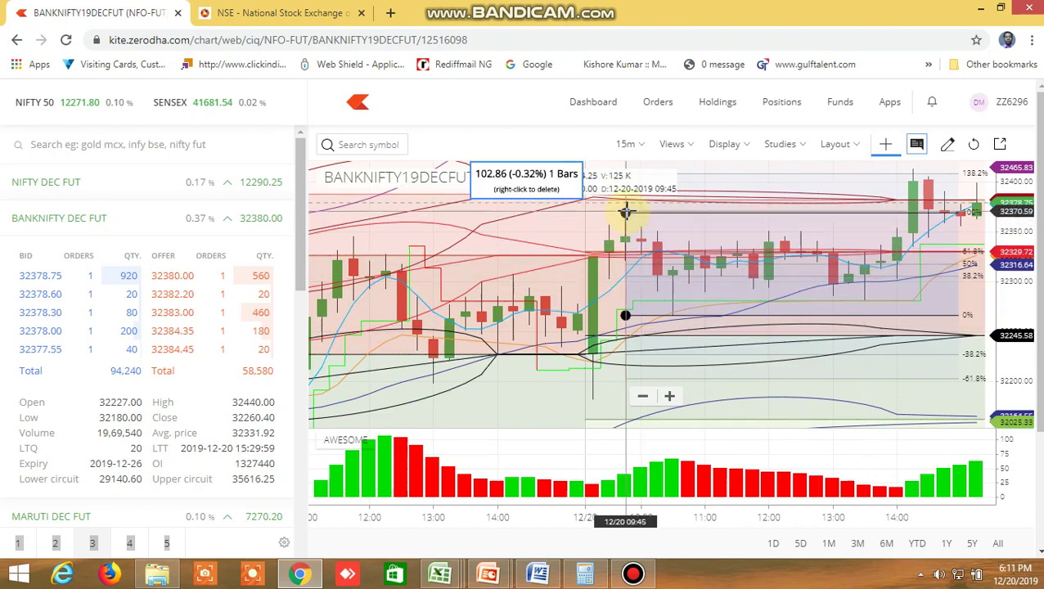
key("Escape")
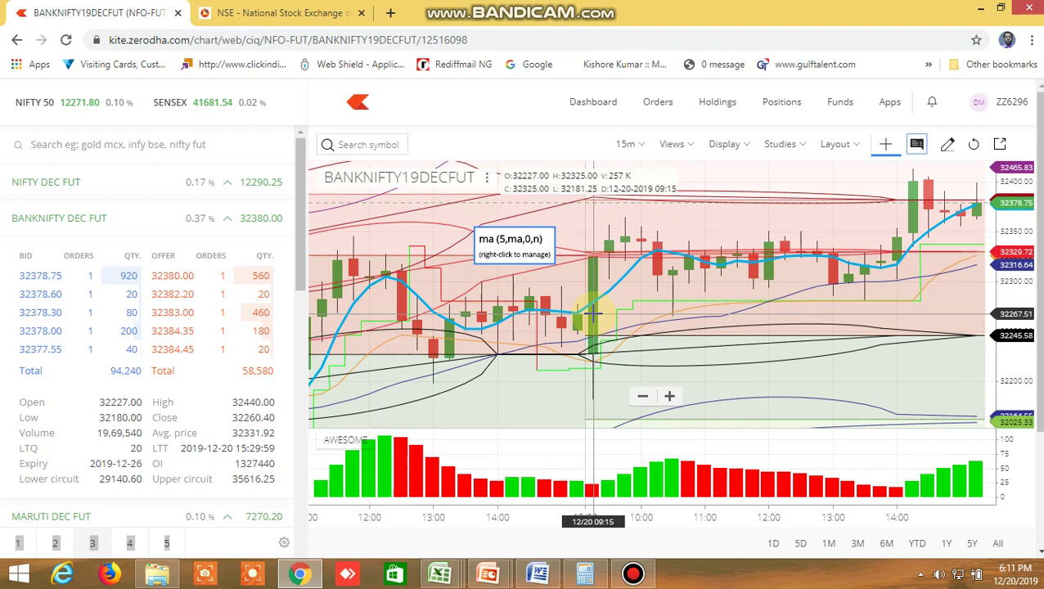
left_click(635, 145)
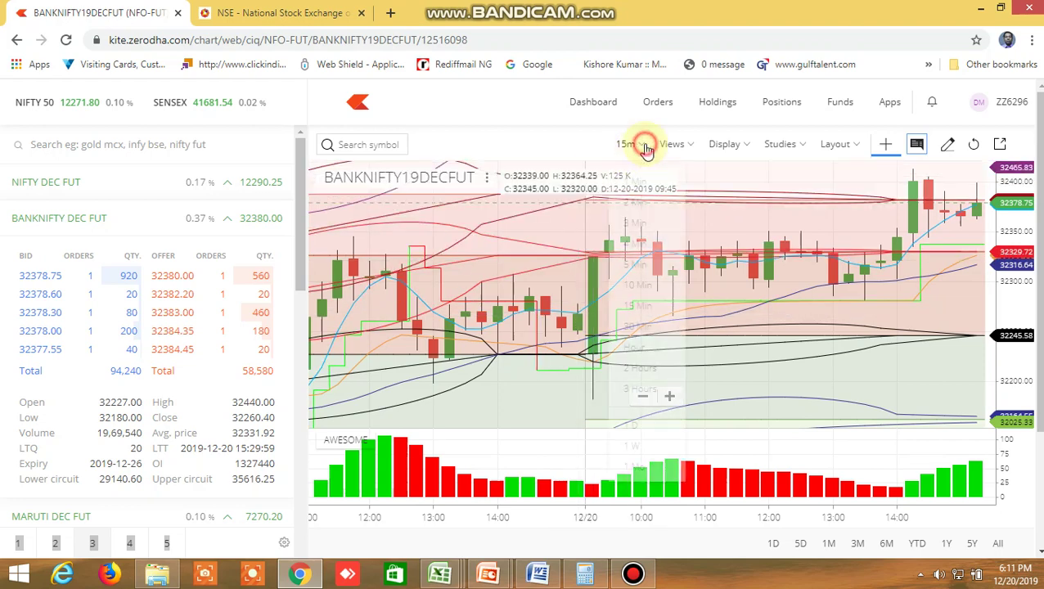
left_click(647, 266)
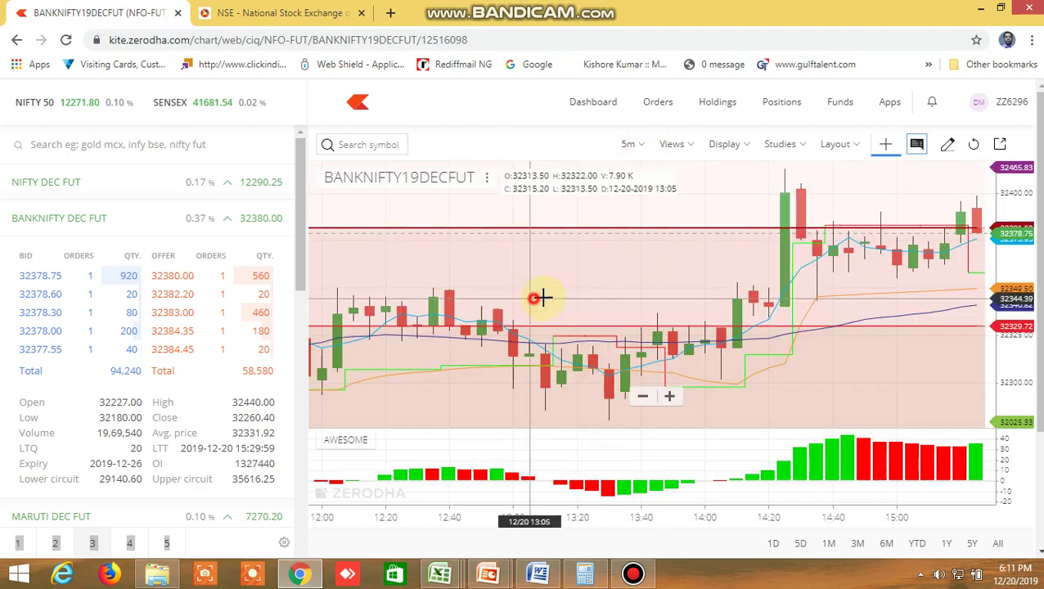
- Examine the 5-minute candles, pivot levels and moving averages across the 19 December session and the 20 December opening
left_click_drag(543, 296, 839, 273)
left_click_drag(491, 295, 736, 286)
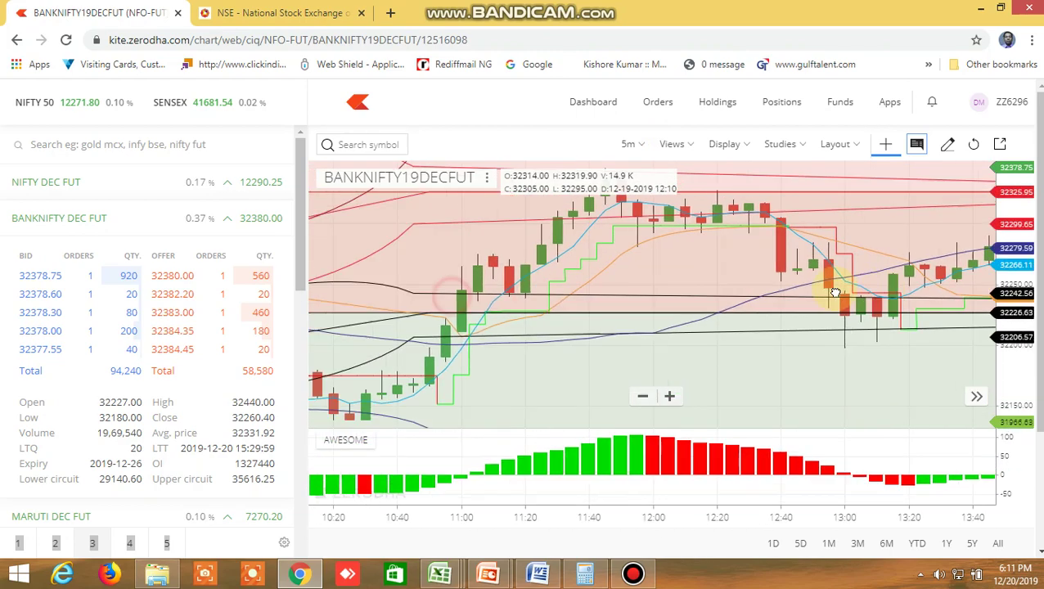
left_click_drag(340, 283, 431, 247)
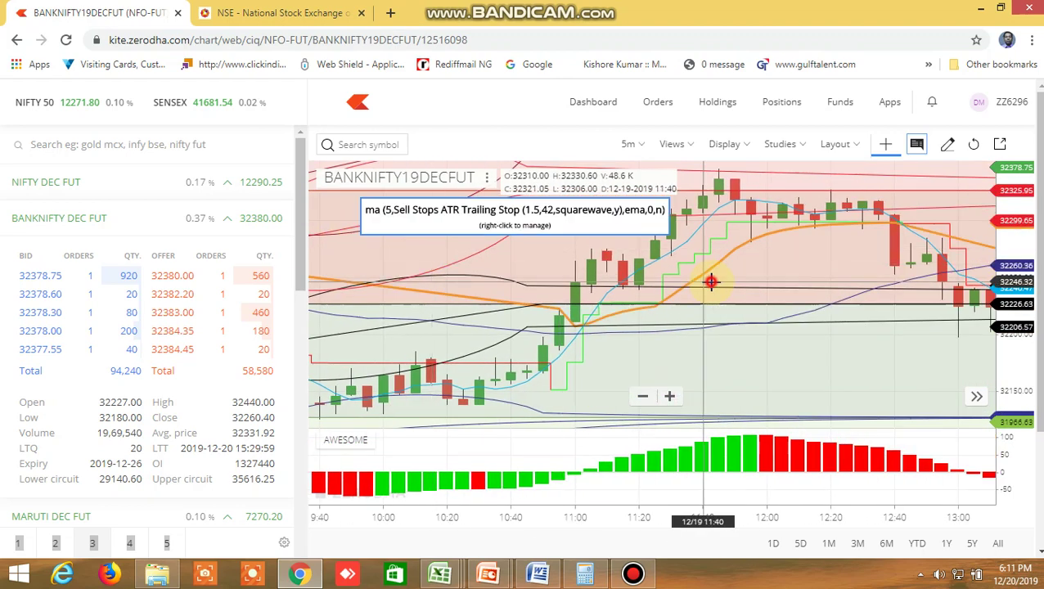
left_click_drag(711, 280, 417, 260)
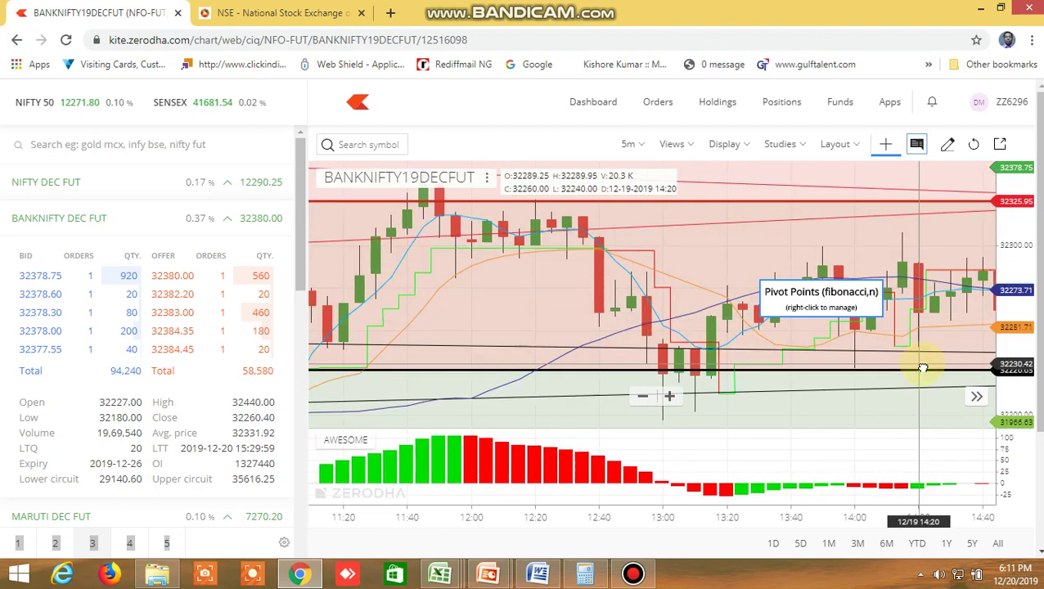
left_click_drag(922, 368, 1037, 370)
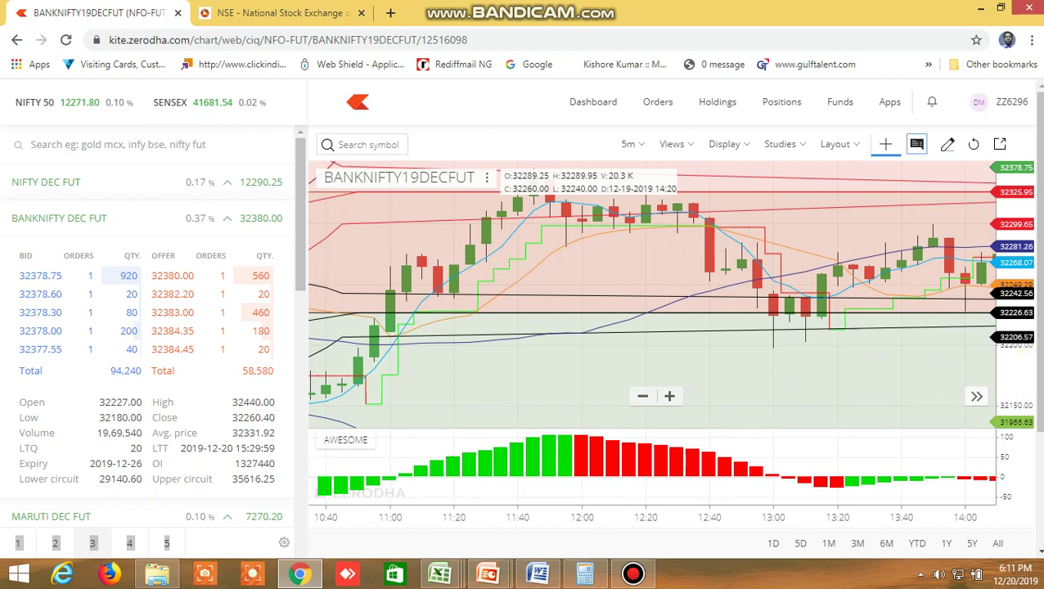
left_click_drag(338, 327, 204, 292)
left_click(577, 351)
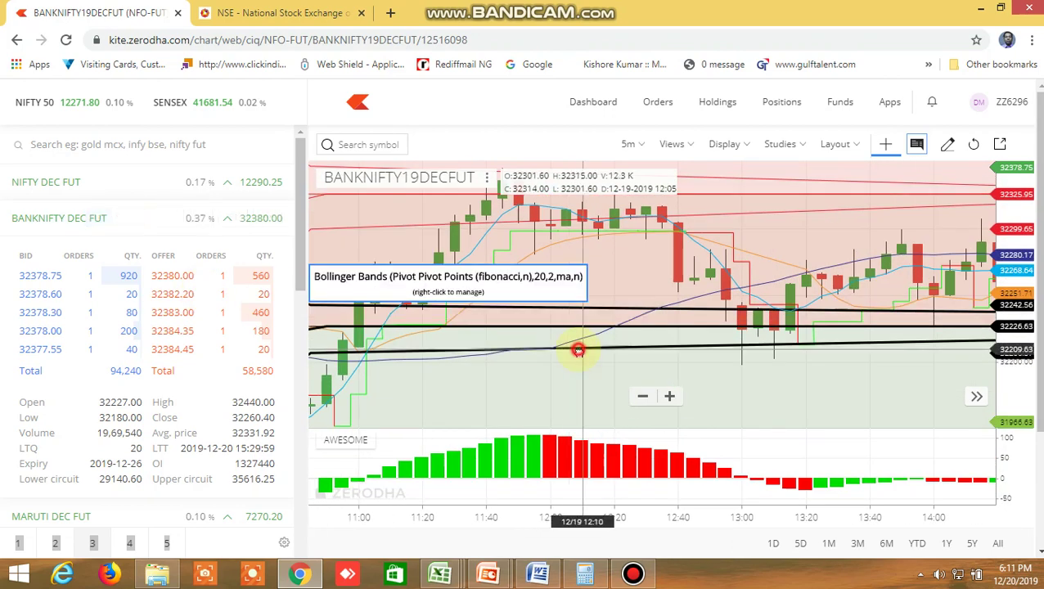
left_click_drag(578, 350, 233, 305)
left_click_drag(594, 391, 425, 344)
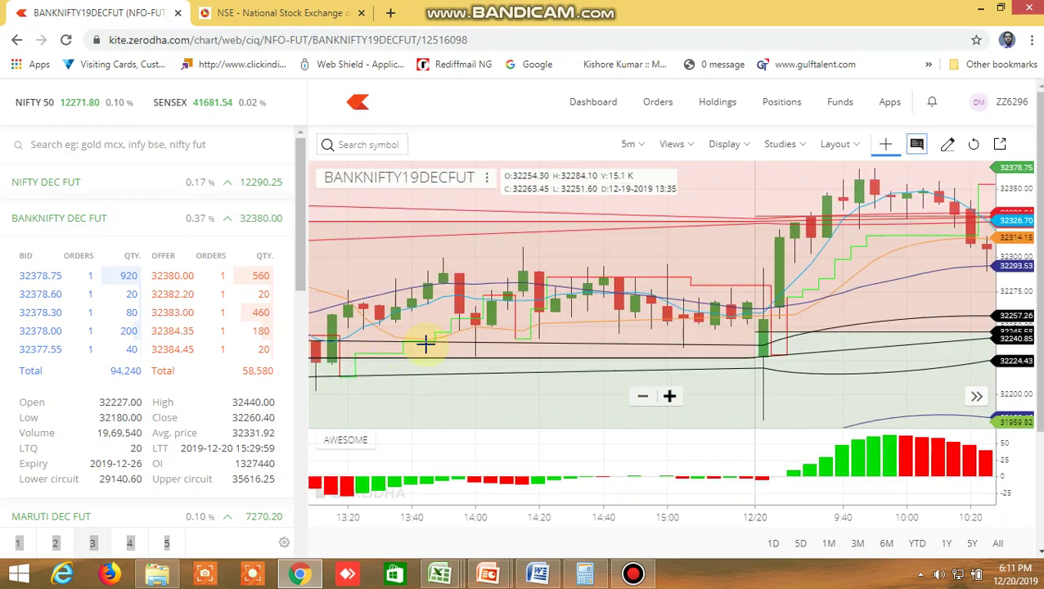
left_click_drag(811, 356, 682, 339)
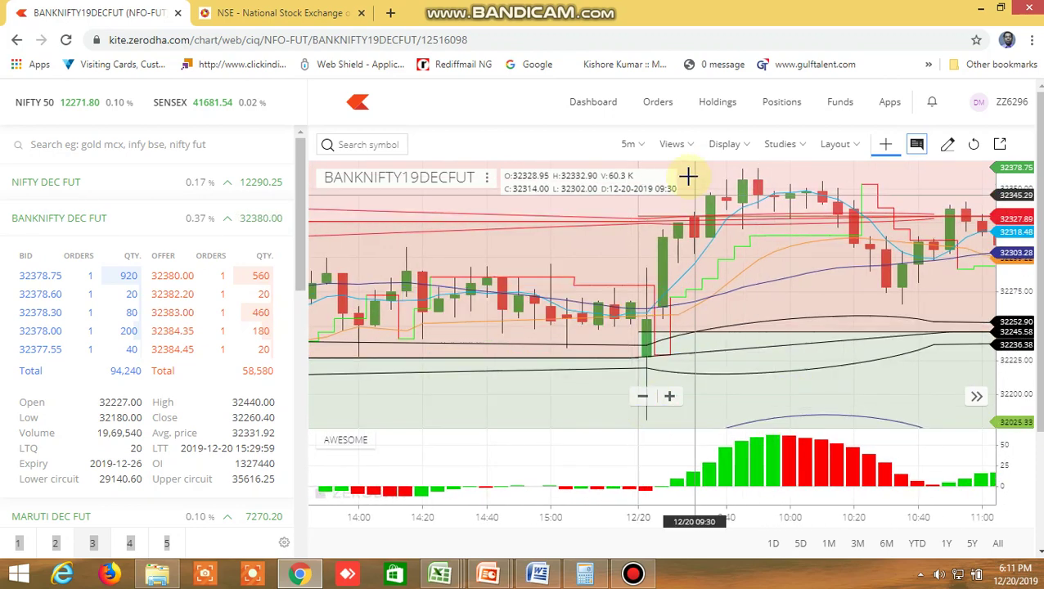
- Change the chart style from Candle to Heikin Ashi
left_click(746, 145)
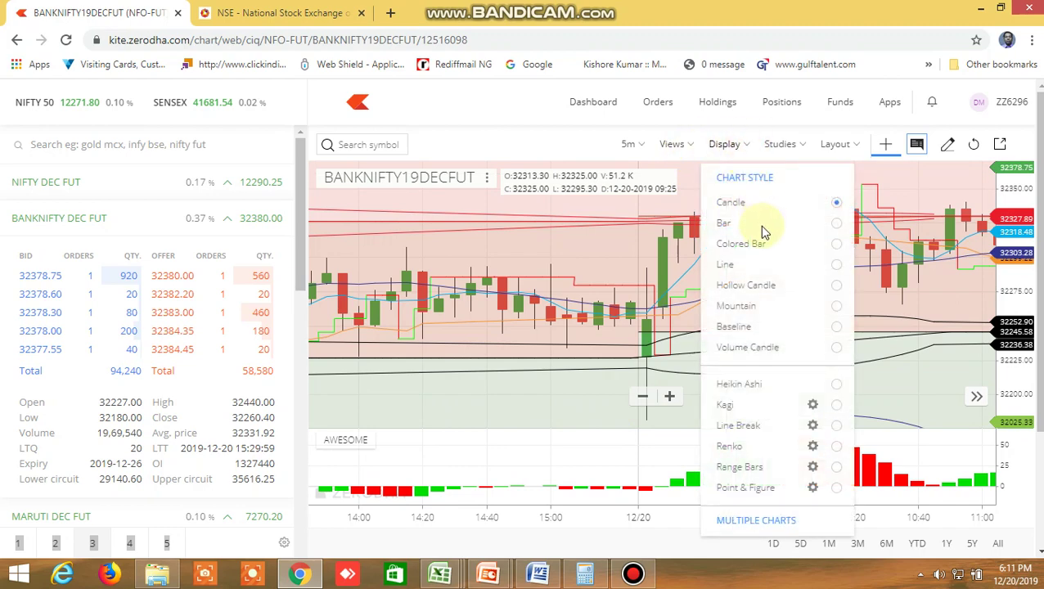
left_click(756, 384)
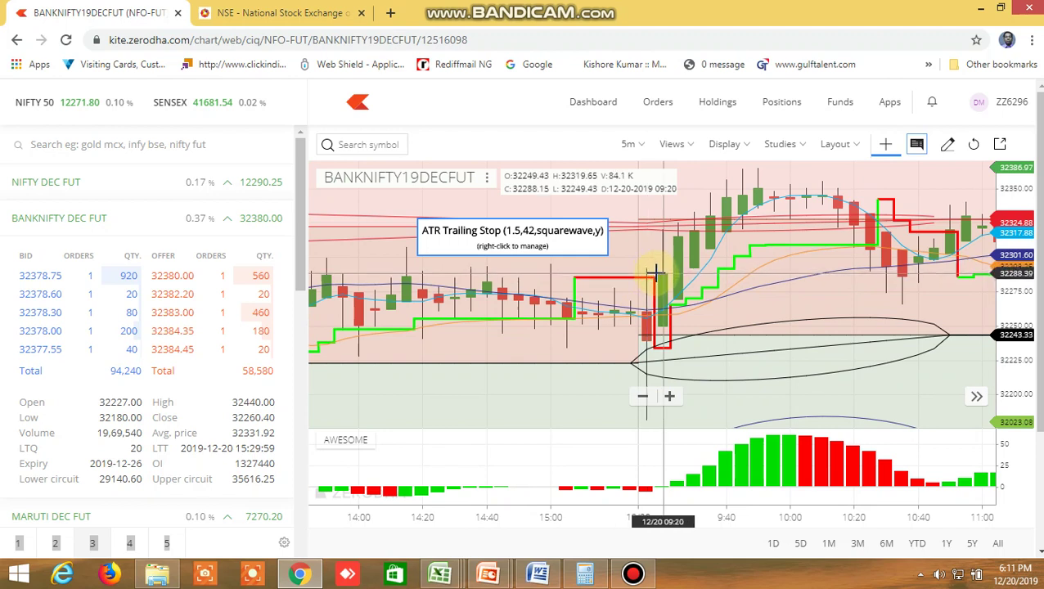
- Recheck the BANKNIFTY futures buy-above and Target 1 levels in the buy-sell workbook and return to the Kite chart
mouse_move(440, 574)
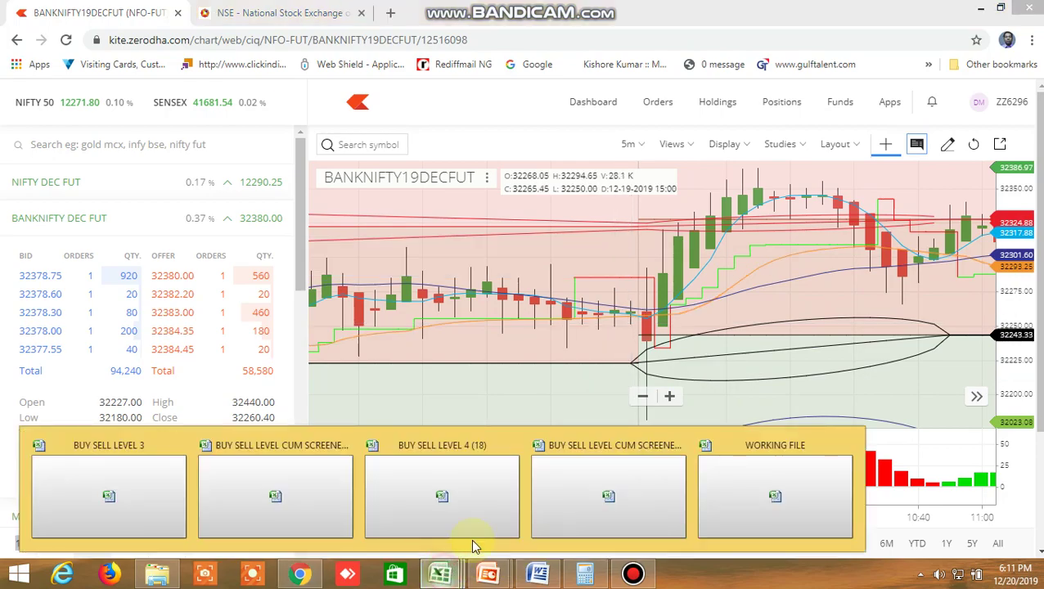
left_click(609, 503)
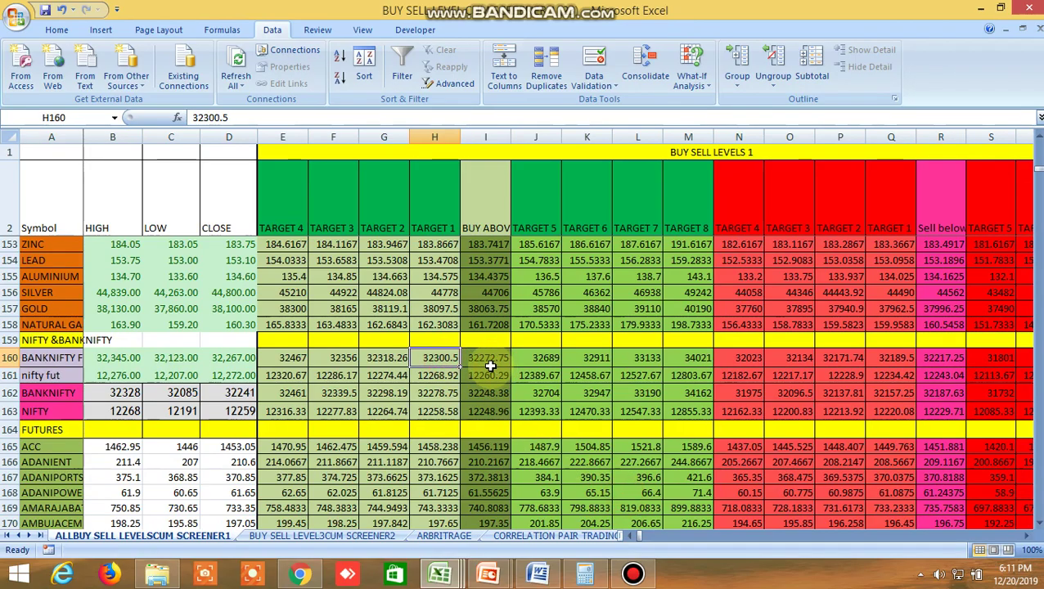
left_click(322, 575)
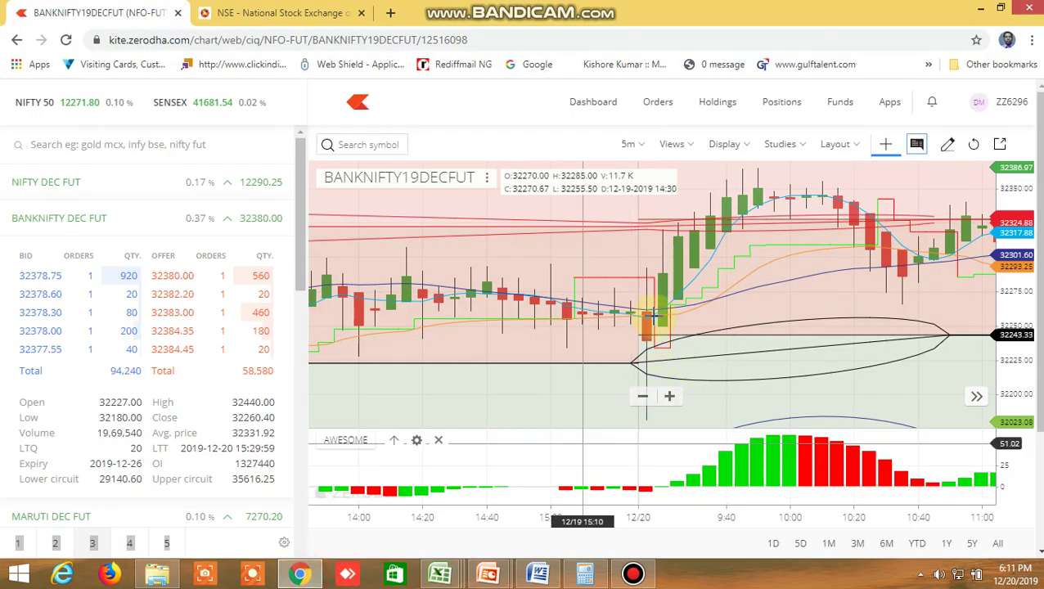